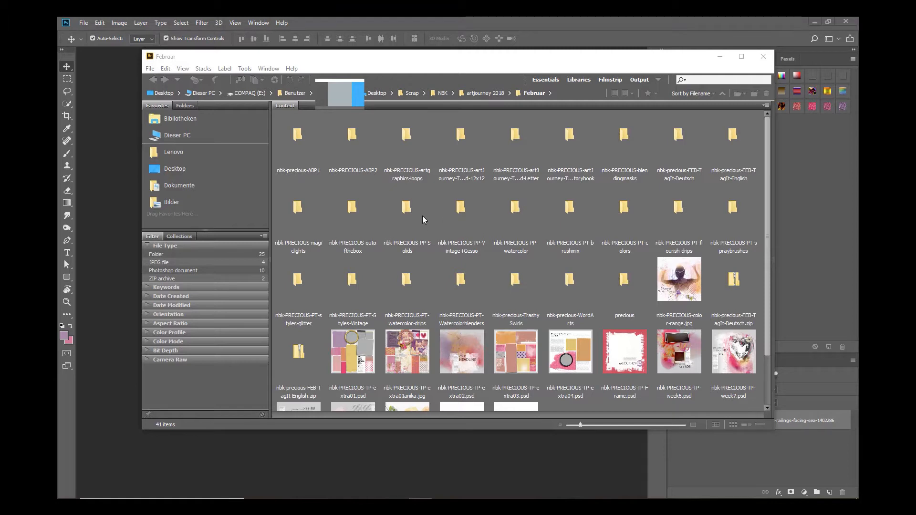
# Open nbk-precious-outofthebox-2.psd from the nbk-PRECIOUS-outofthebox folder
pyautogui.doubleClick(354, 214)
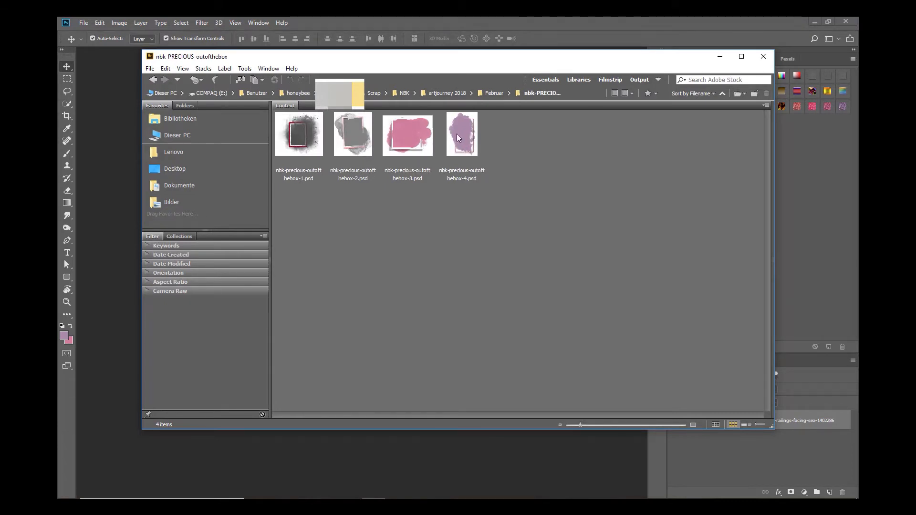
pyautogui.click(349, 137)
pyautogui.doubleClick(347, 138)
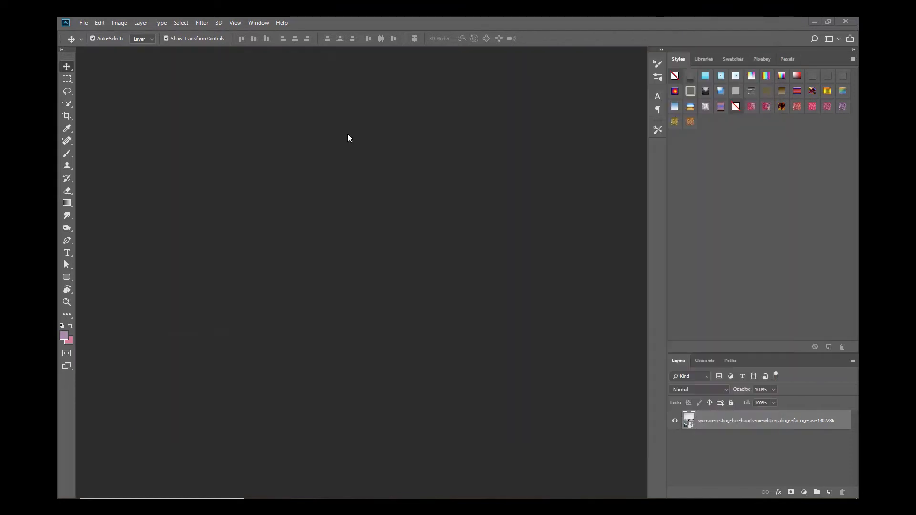
pyautogui.moveTo(262, 56); pyautogui.dragTo(345, 75)
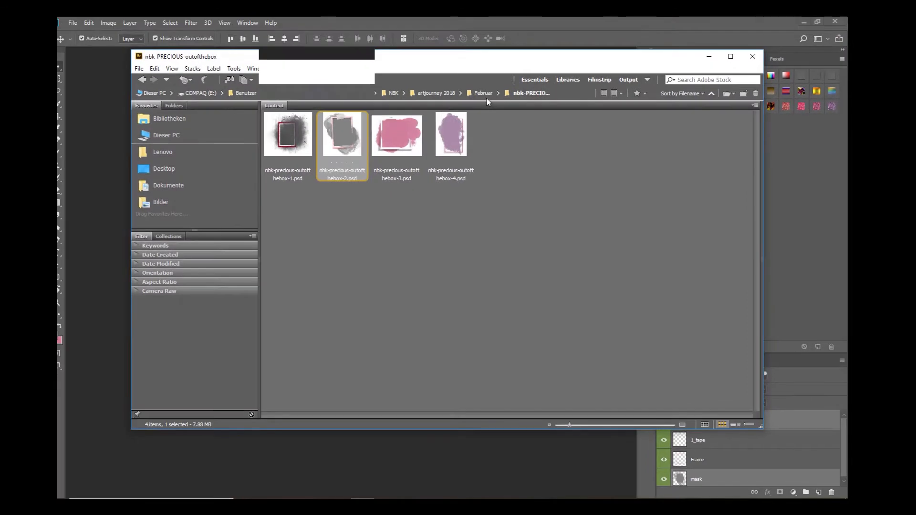
# Open nbk-PRECIOUS-PP-Solid1.jpg from the nbk-PRECIOUS-PP-Solids folder and place its window beside the template, with the template in front
pyautogui.click(485, 95)
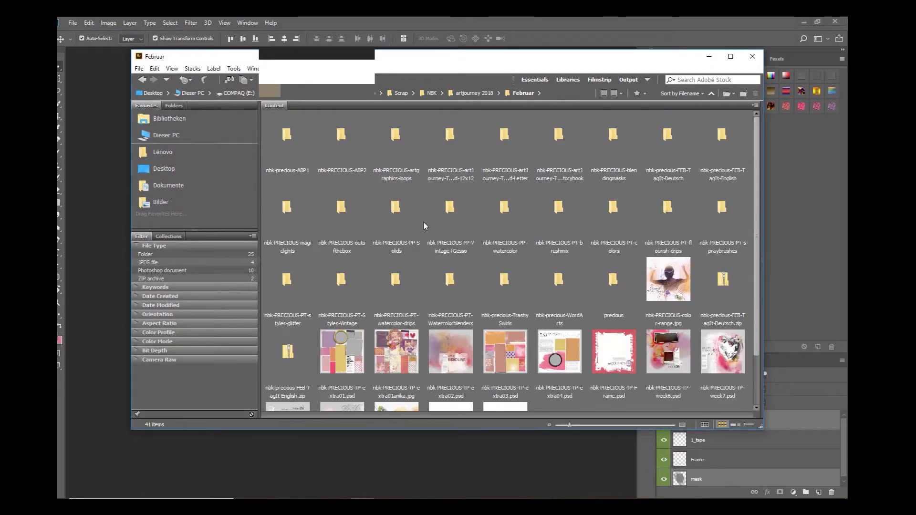
pyautogui.click(406, 223)
pyautogui.doubleClick(405, 222)
pyautogui.click(304, 144)
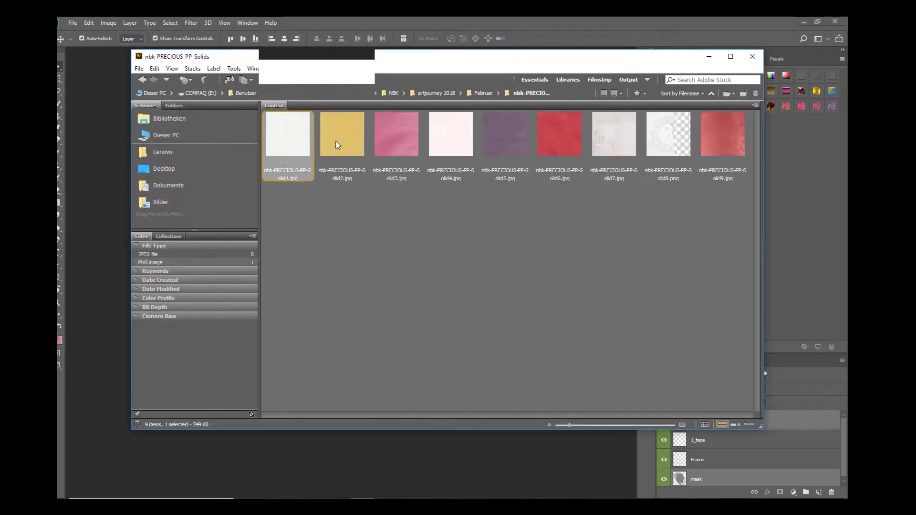
pyautogui.press('Return')
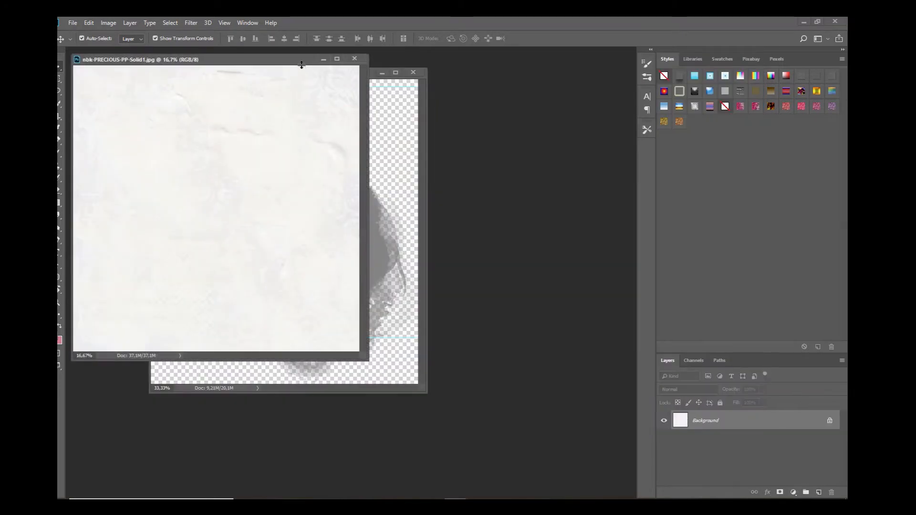
pyautogui.moveTo(310, 73); pyautogui.dragTo(462, 130)
pyautogui.hotkey('ctrl', 'Tab')
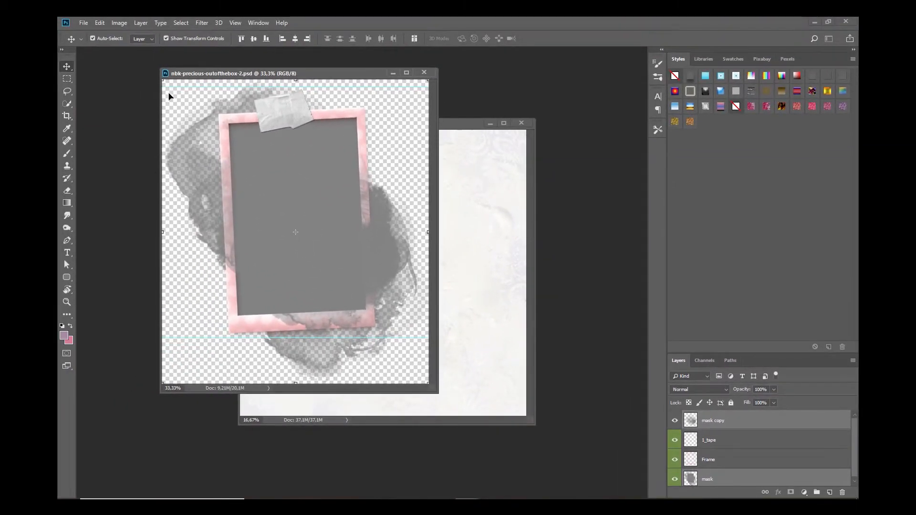
# Select all four template layers, from mask copy down to mask, and copy them into the Solid1 paper document
pyautogui.click(174, 89)
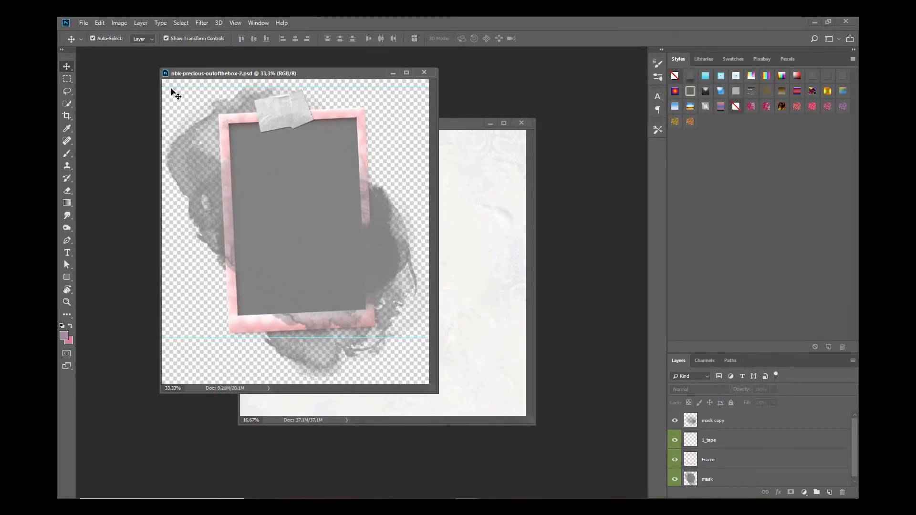
pyautogui.moveTo(168, 85); pyautogui.dragTo(432, 378)
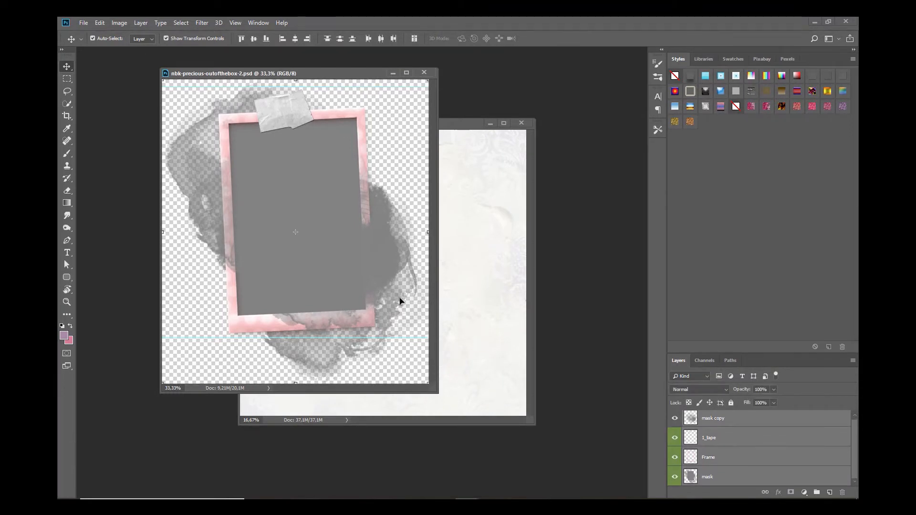
pyautogui.click(399, 179)
pyautogui.click(720, 423)
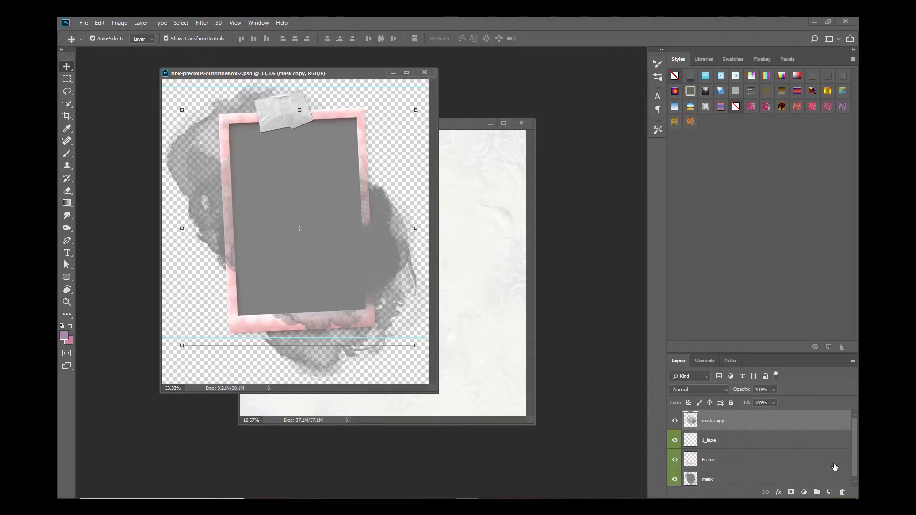
pyautogui.scroll(-1, 855, 453)
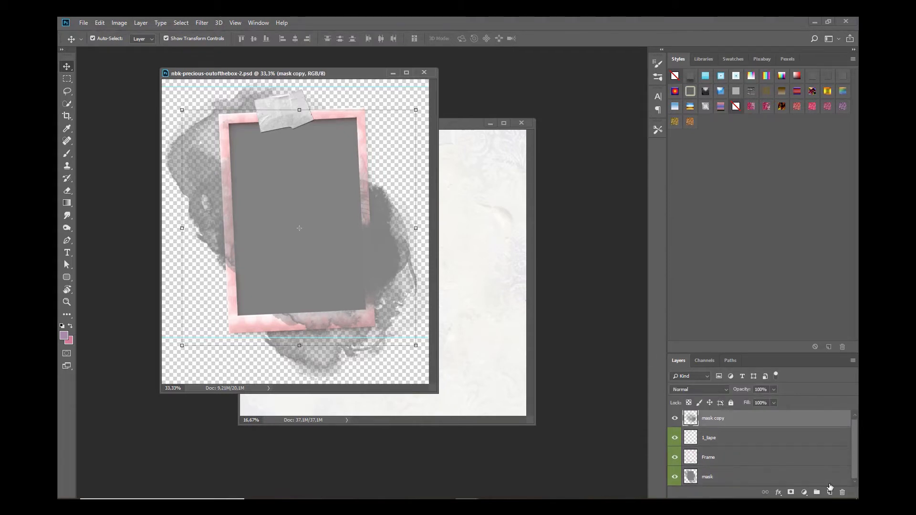
pyautogui.keyDown('shift'); pyautogui.click(711, 479); pyautogui.keyUp('shift')
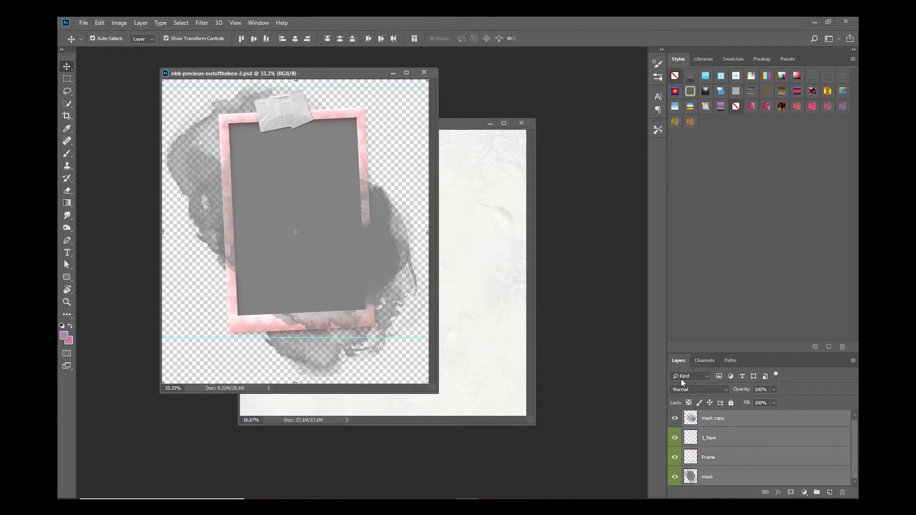
pyautogui.moveTo(319, 212); pyautogui.dragTo(366, 228)
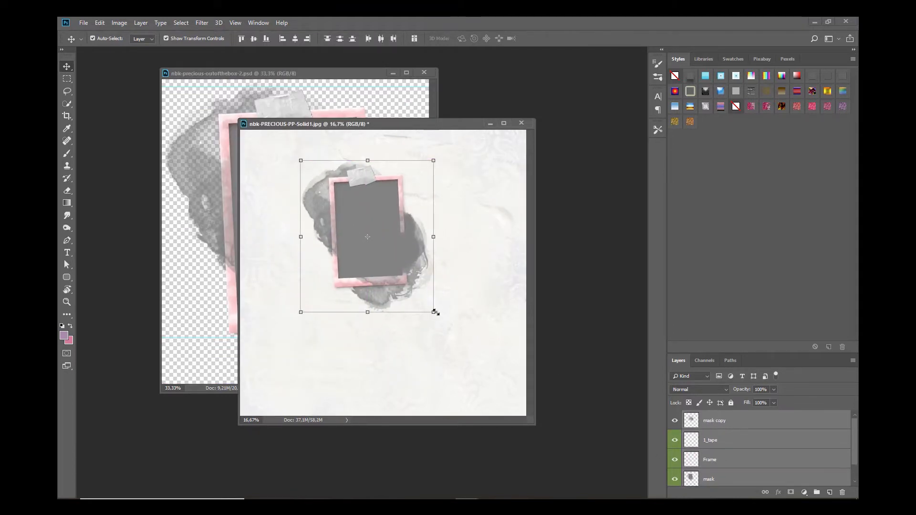
# Enlarge the template layers proportionally to about 157% and position them slightly off-centre on the paper
pyautogui.moveTo(438, 312); pyautogui.dragTo(511, 398)
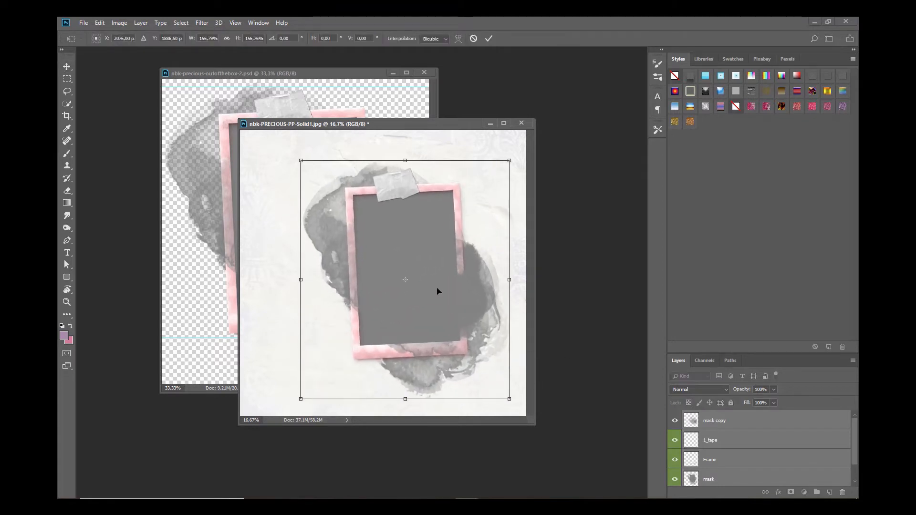
pyautogui.moveTo(436, 291); pyautogui.dragTo(381, 263)
pyautogui.click(489, 38)
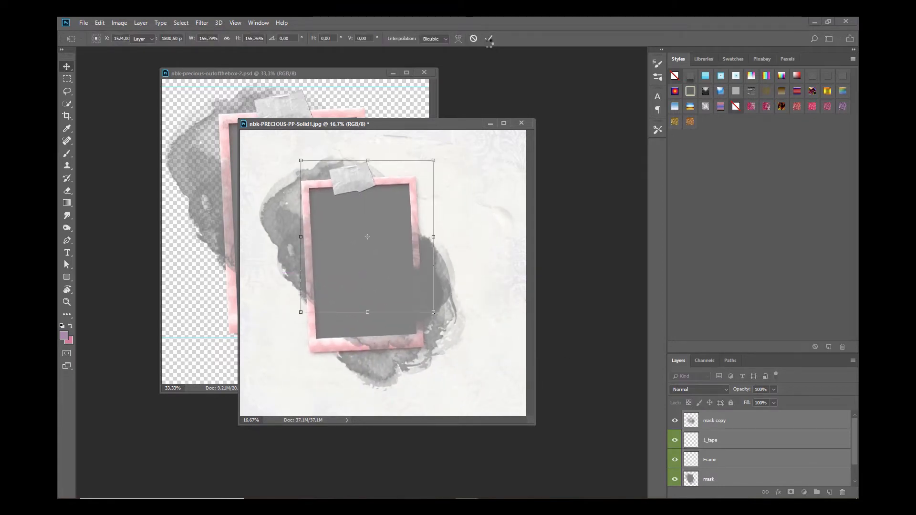
# Close the template document, dock the paper document as a tab and fit it to the window
pyautogui.click(424, 72)
pyautogui.moveTo(449, 123); pyautogui.dragTo(440, 53)
pyautogui.hotkey('ctrl', '0')
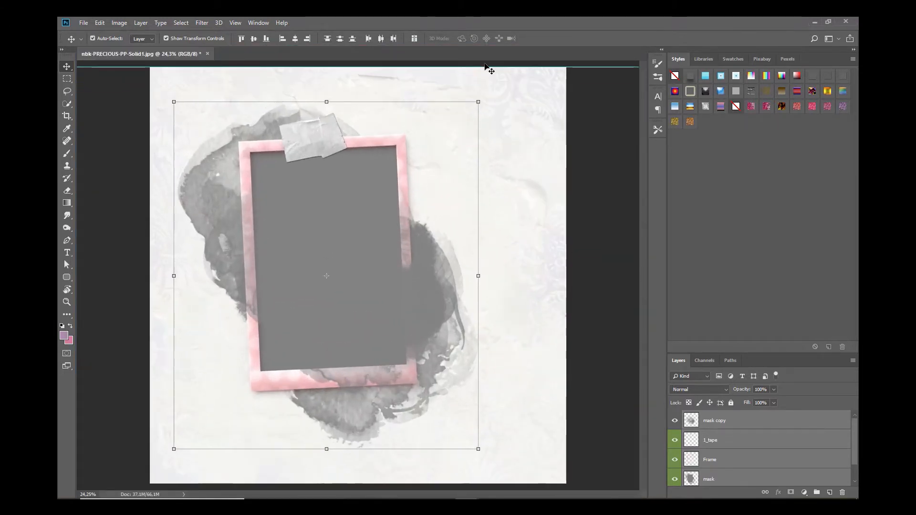
# Bring the photo of the woman at the railing into the layout directly above the mask copy layer
pyautogui.click(686, 424)
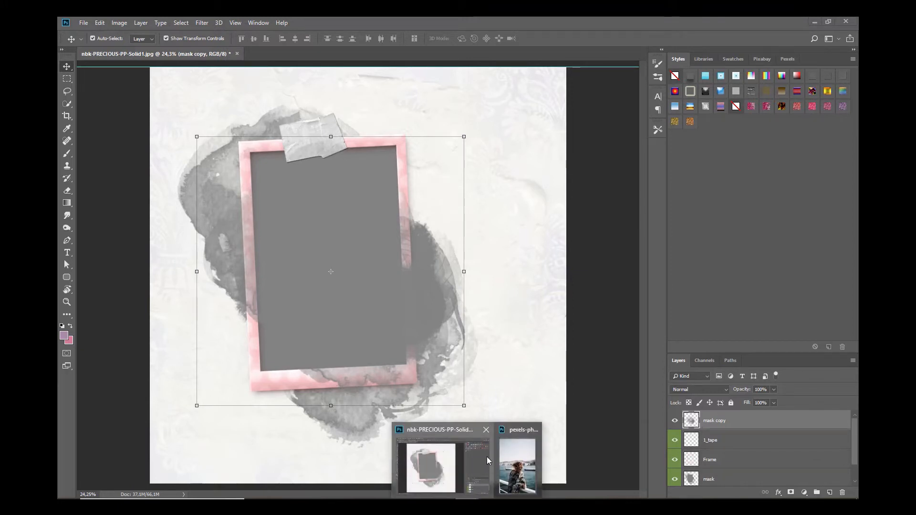
pyautogui.click(508, 434)
pyautogui.moveTo(153, 192); pyautogui.dragTo(406, 200)
pyautogui.click(320, 56)
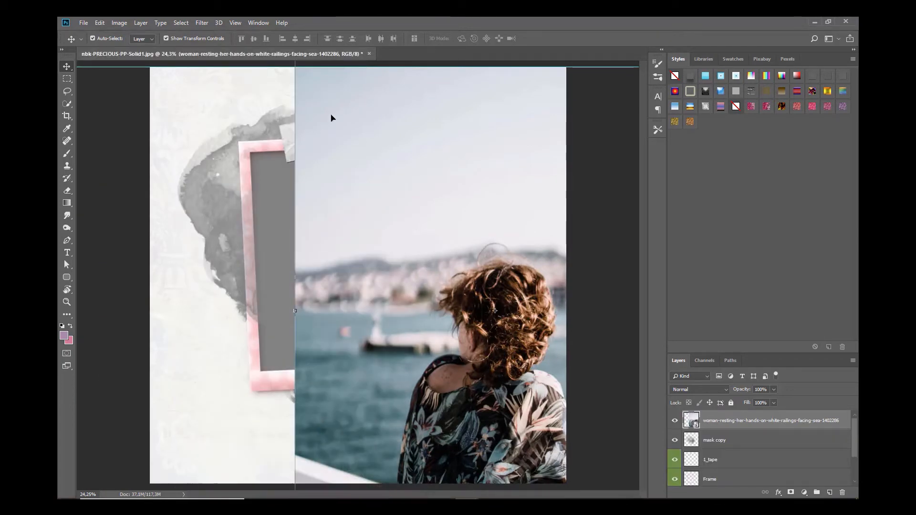
# Scale the woman photo down to cover the frame and paint shape, and clip it to the mask copy layer
pyautogui.moveTo(331, 117); pyautogui.dragTo(433, 273)
pyautogui.moveTo(511, 352); pyautogui.dragTo(300, 128)
pyautogui.moveTo(414, 358); pyautogui.dragTo(408, 313)
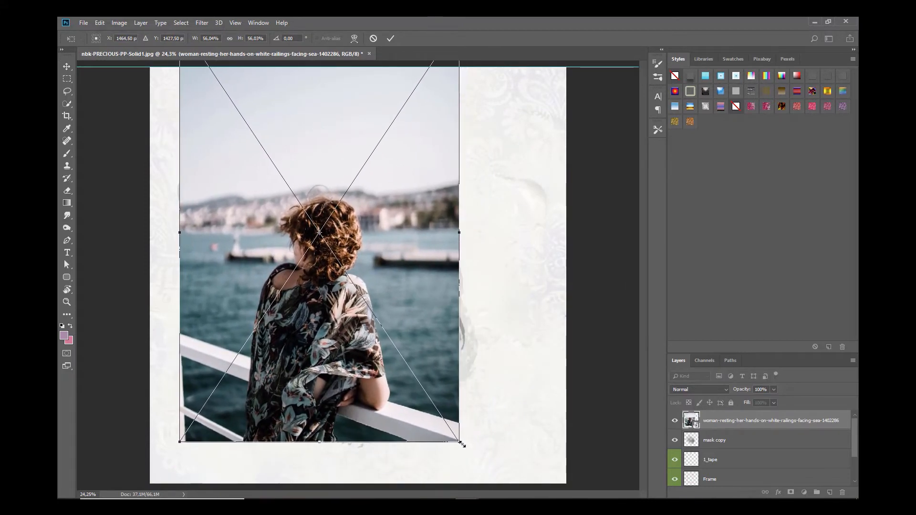
pyautogui.moveTo(460, 443); pyautogui.dragTo(468, 455)
pyautogui.click(391, 38)
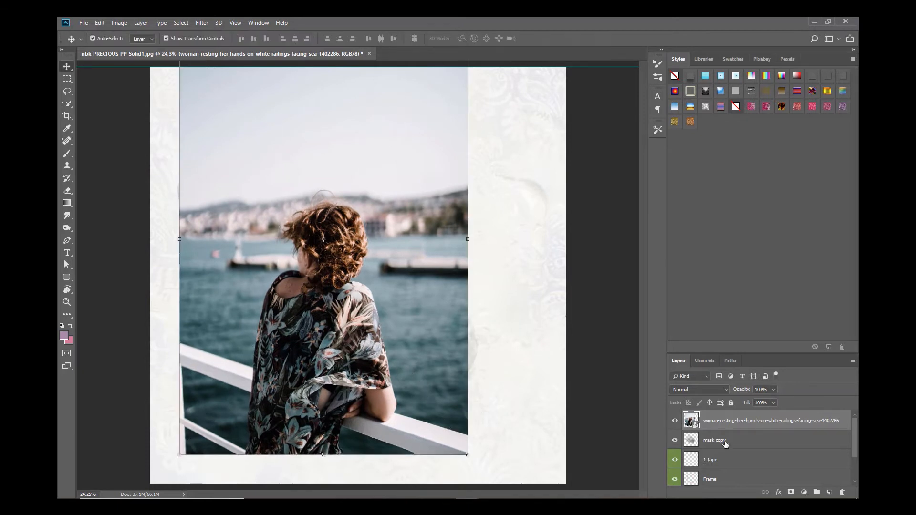
pyautogui.keyDown('alt'); pyautogui.click(714, 430); pyautogui.keyUp('alt')
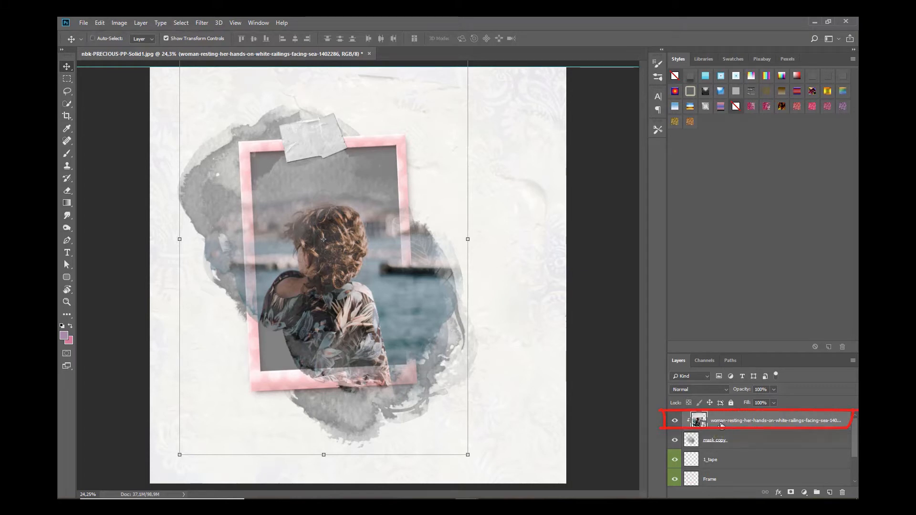
# Duplicate the woman photo, move the duplicate below the Frame layer and clip it to the mask layer
pyautogui.hotkey('ctrl', 'j')
pyautogui.moveTo(722, 424); pyautogui.dragTo(712, 453)
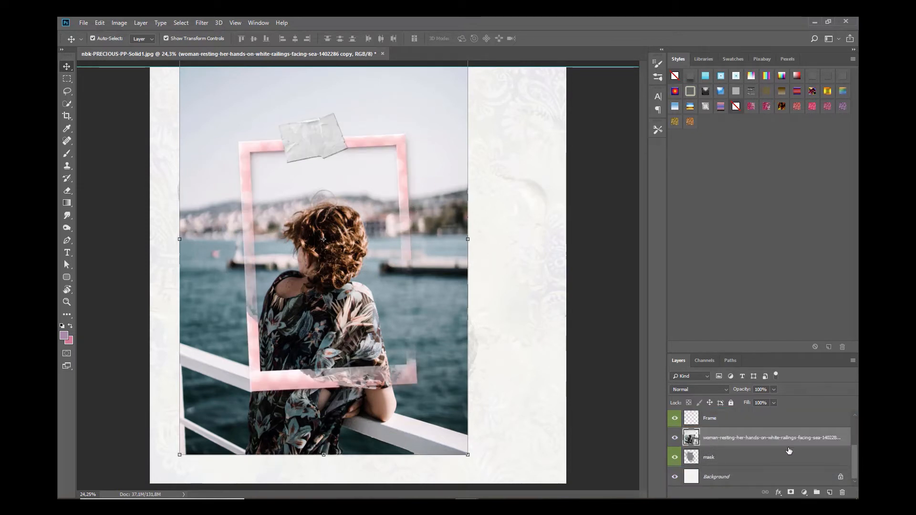
pyautogui.keyDown('alt'); pyautogui.click(711, 444); pyautogui.keyUp('alt')
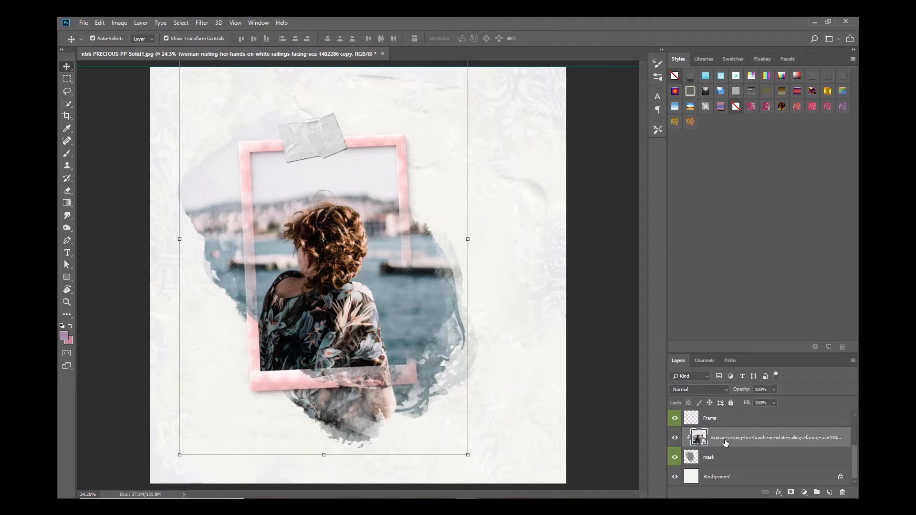
# Try a Black & White adjustment on the duplicate photo with Reds 221, Yellows 158, Blues 149 and Magentas 160, and delete that duplicate
pyautogui.click(120, 24)
pyautogui.moveTo(144, 48)
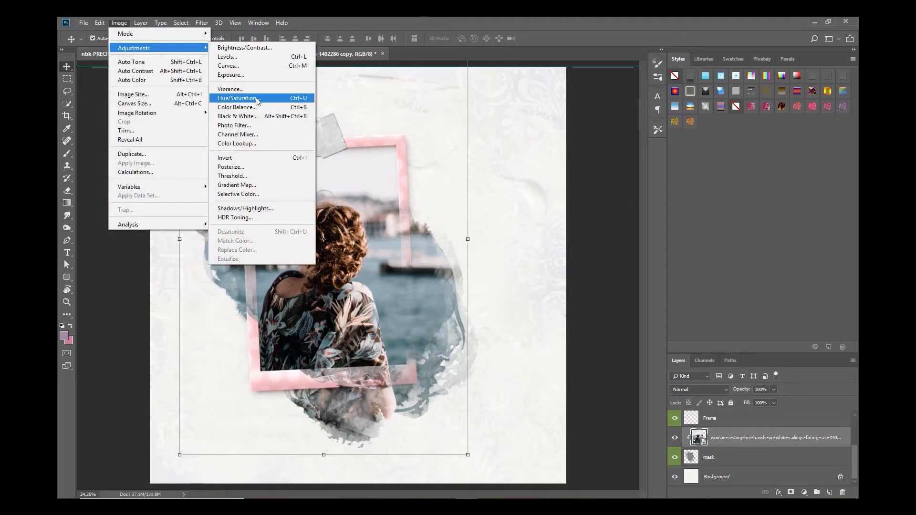
pyautogui.click(257, 117)
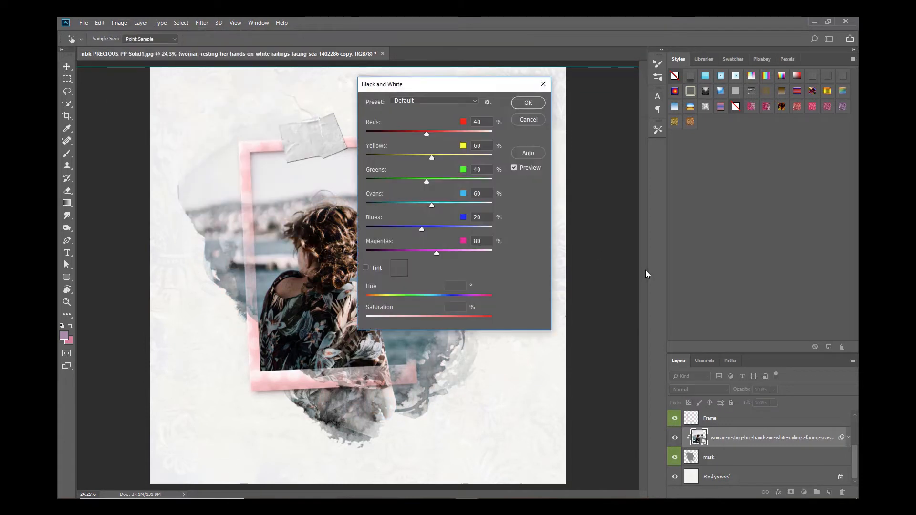
pyautogui.moveTo(432, 158); pyautogui.dragTo(473, 134)
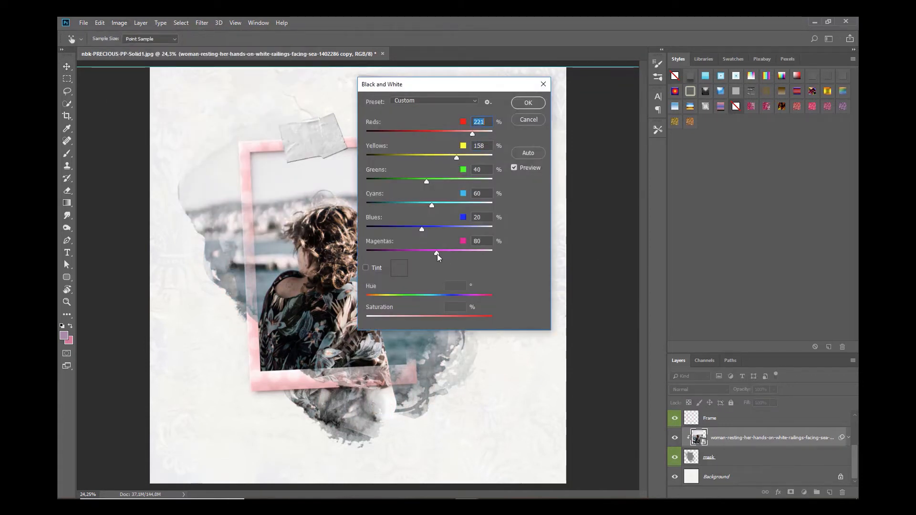
pyautogui.moveTo(437, 253); pyautogui.dragTo(457, 253)
pyautogui.moveTo(422, 229); pyautogui.dragTo(455, 233)
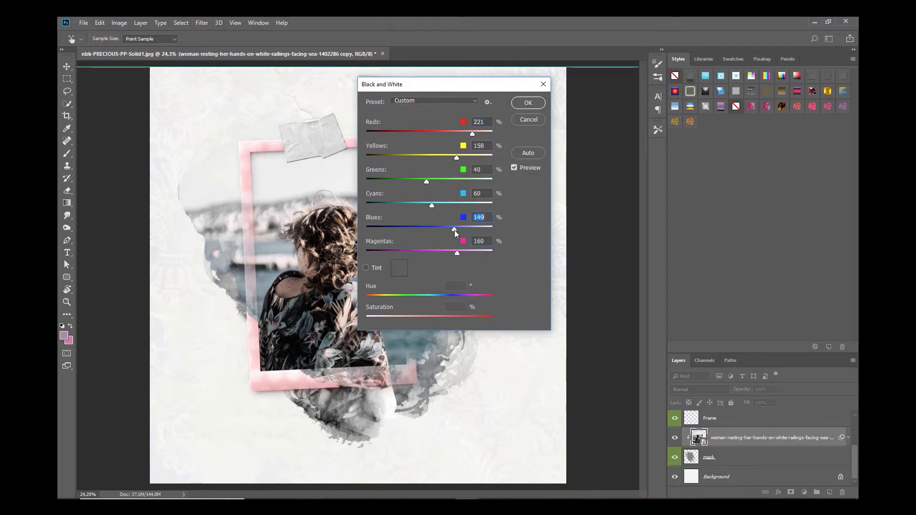
pyautogui.click(528, 103)
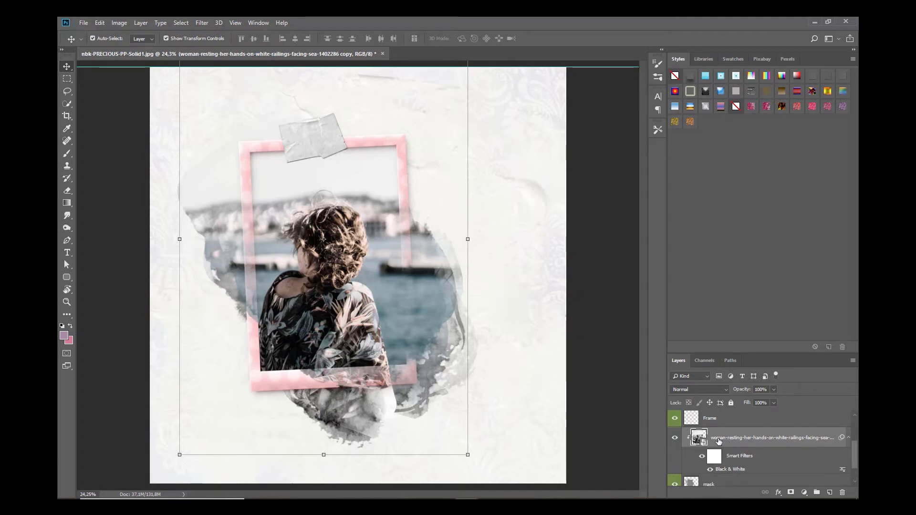
pyautogui.moveTo(721, 440); pyautogui.dragTo(843, 493)
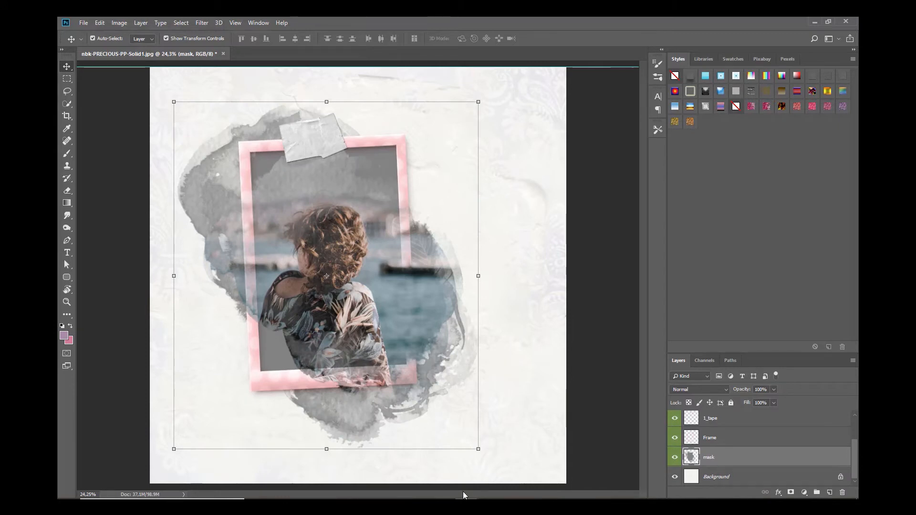
# Switch to Bridge and load nbk-PRECIOUS-PT-Styles-Vintage.asl from the nbk-PRECIOUS-PT-Styles-Vintage folder into Photoshop
pyautogui.click(374, 507)
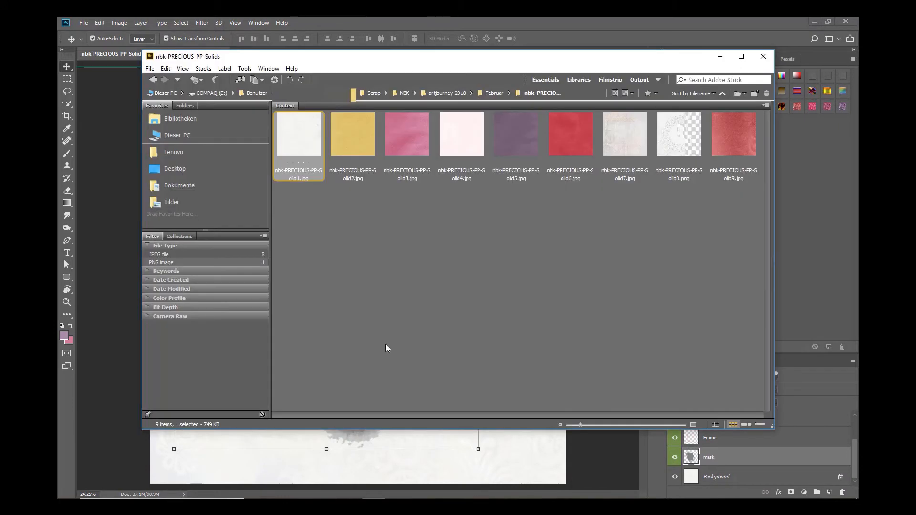
pyautogui.click(495, 94)
pyautogui.doubleClick(309, 286)
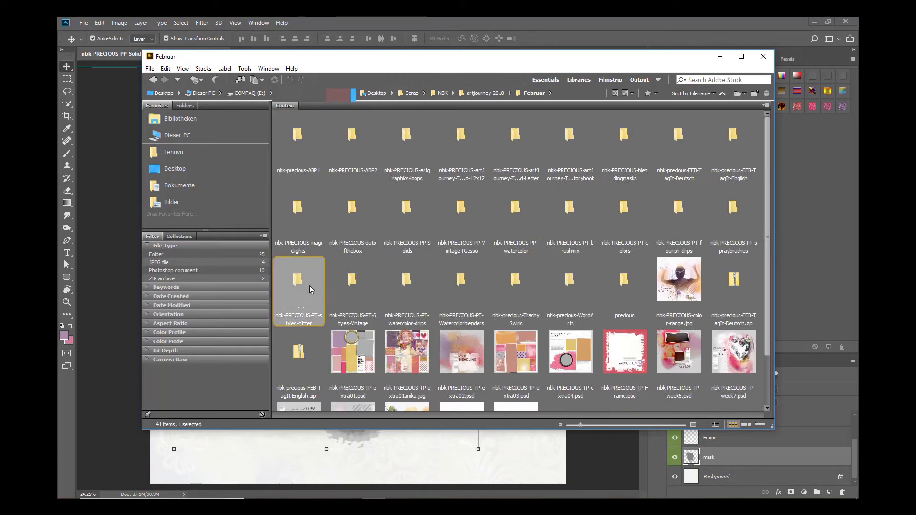
pyautogui.click(498, 93)
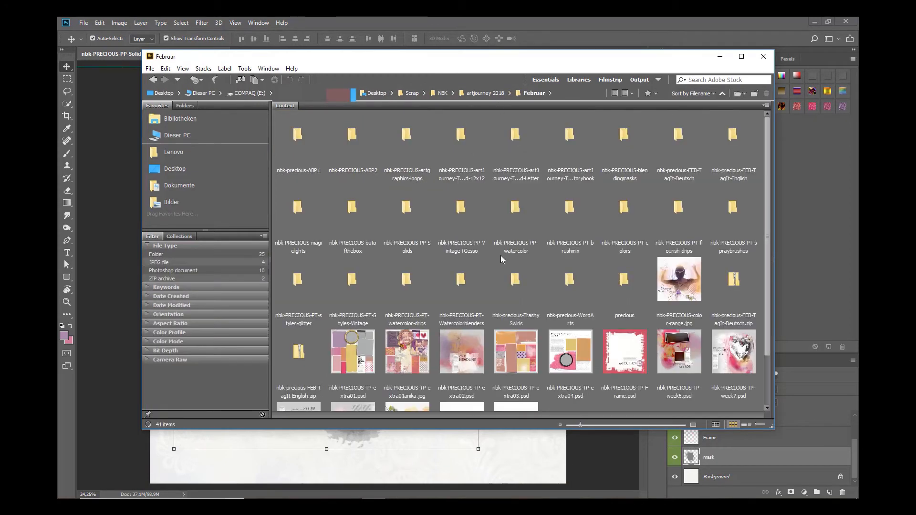
pyautogui.doubleClick(363, 291)
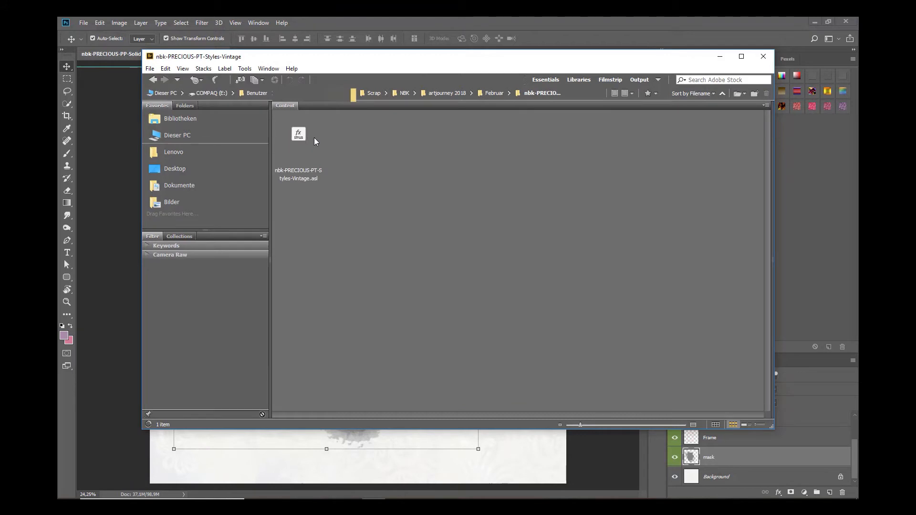
pyautogui.click(301, 133)
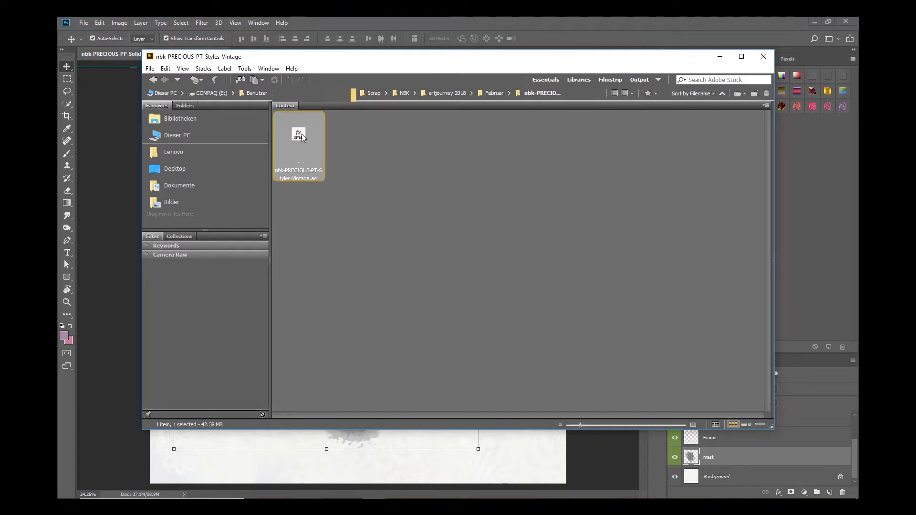
pyautogui.doubleClick(302, 133)
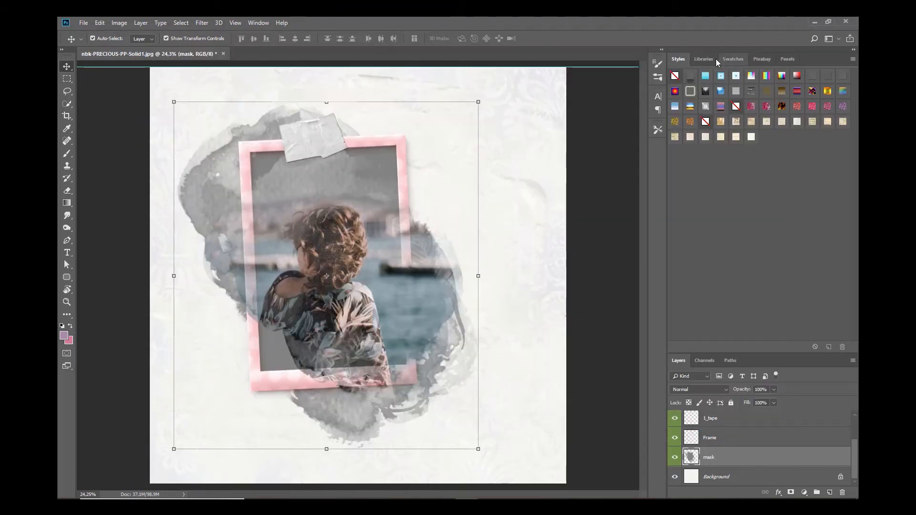
# Try several of the loaded vintage styles on the mask layer, ending with a light beige handwritten-script pattern overlay
pyautogui.click(752, 138)
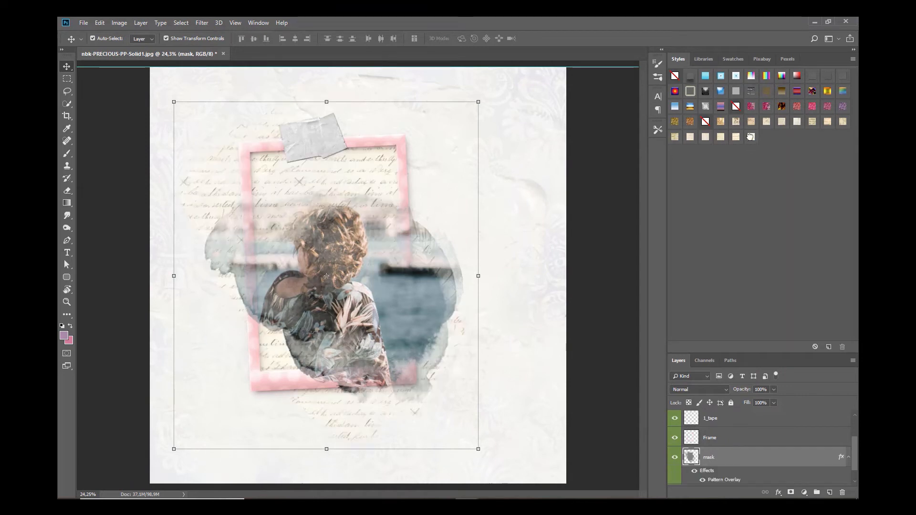
pyautogui.click(737, 138)
pyautogui.click(722, 138)
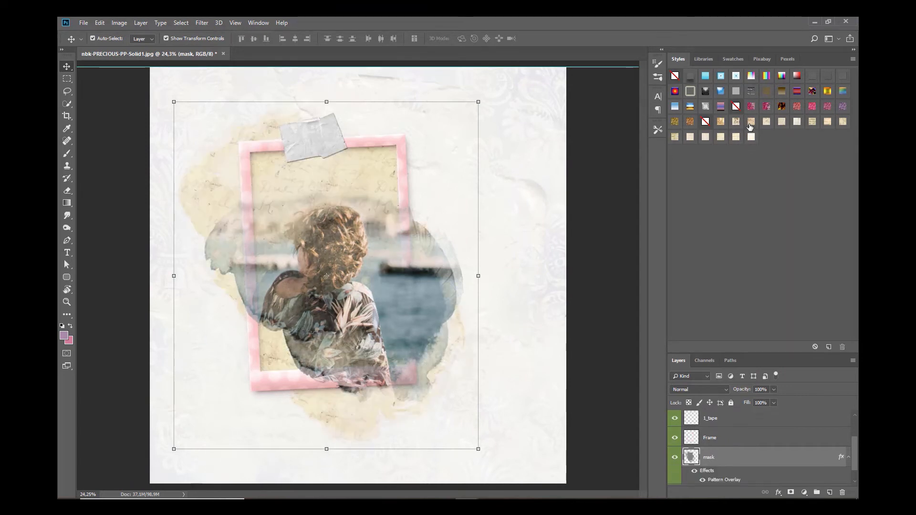
pyautogui.click(752, 123)
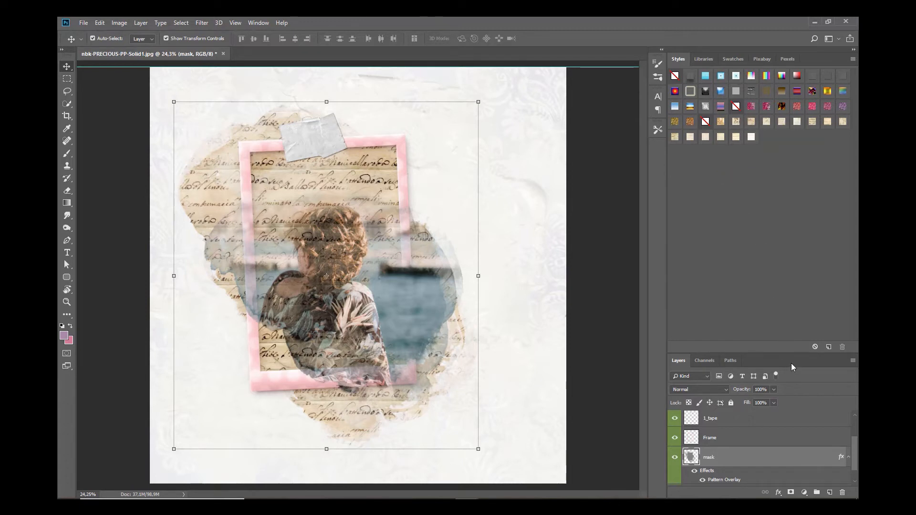
pyautogui.click(692, 137)
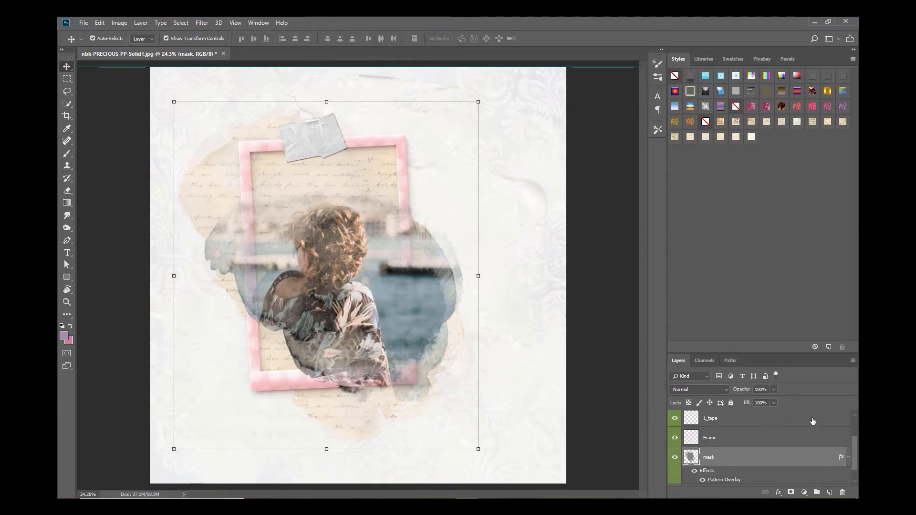
# Duplicate the mask copy layer, place the duplicate hidden beneath the original, and clip the woman photo back to mask copy
pyautogui.moveTo(857, 465); pyautogui.dragTo(856, 430)
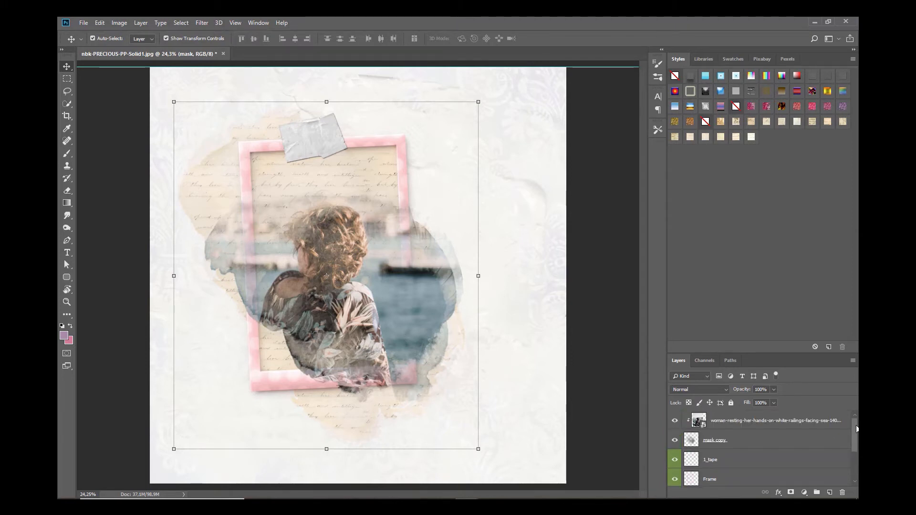
pyautogui.click(715, 444)
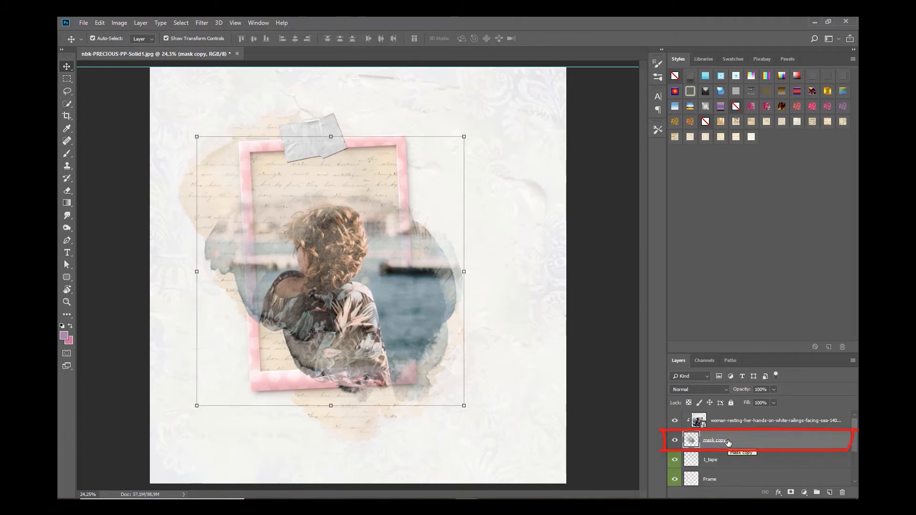
pyautogui.hotkey('ctrl', 'j')
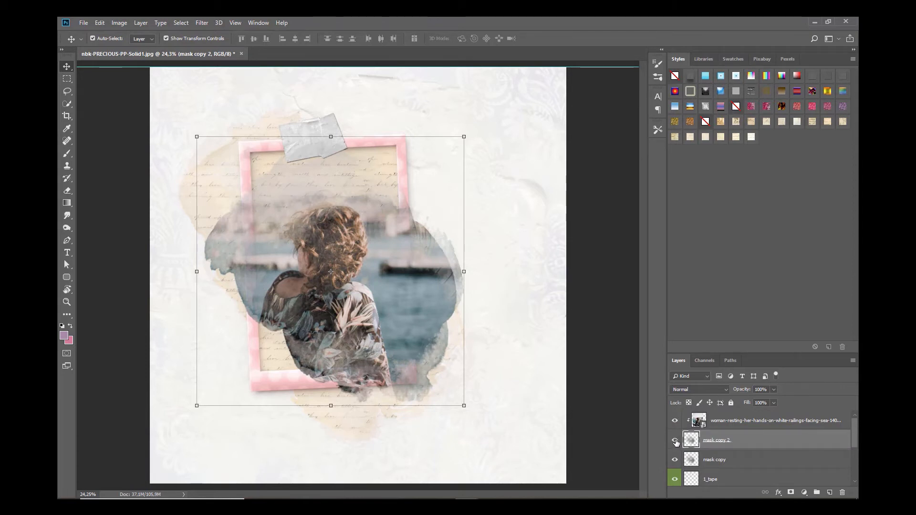
pyautogui.moveTo(708, 443); pyautogui.dragTo(707, 465)
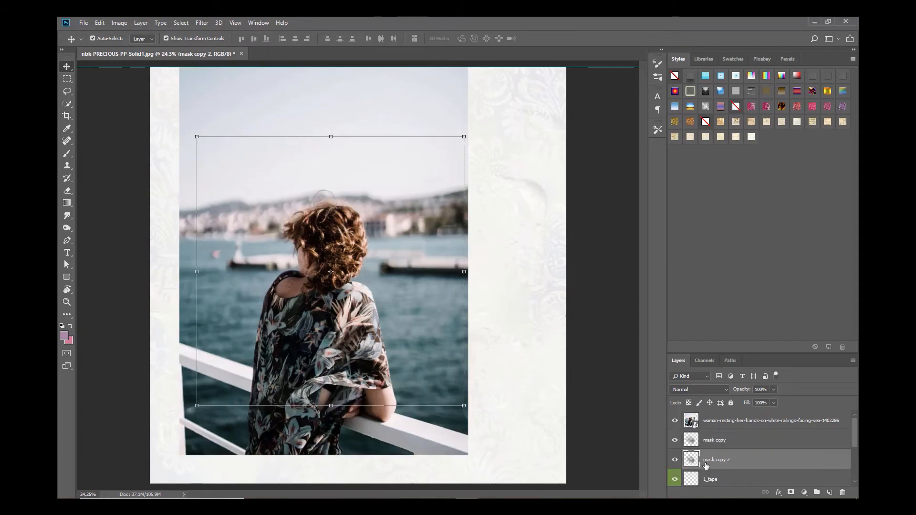
pyautogui.click(676, 461)
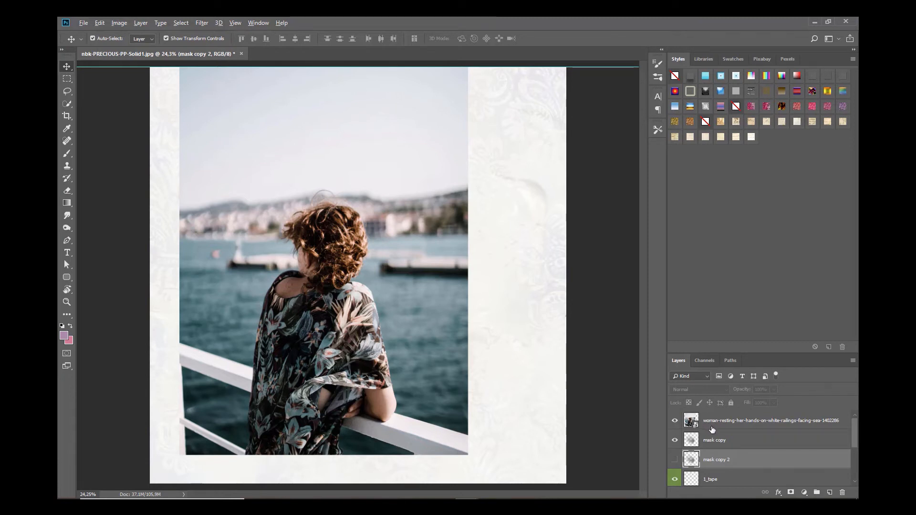
pyautogui.keyDown('alt'); pyautogui.click(712, 429); pyautogui.keyUp('alt')
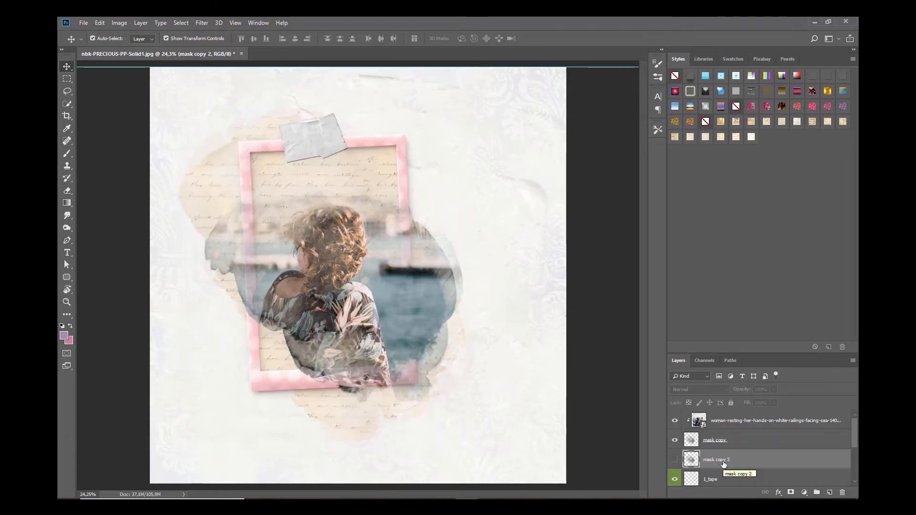
# Paint on the mask copy layer with a soft round black brush at 35% opacity to reveal the woman's shoulder and lower dress
pyautogui.click(716, 442)
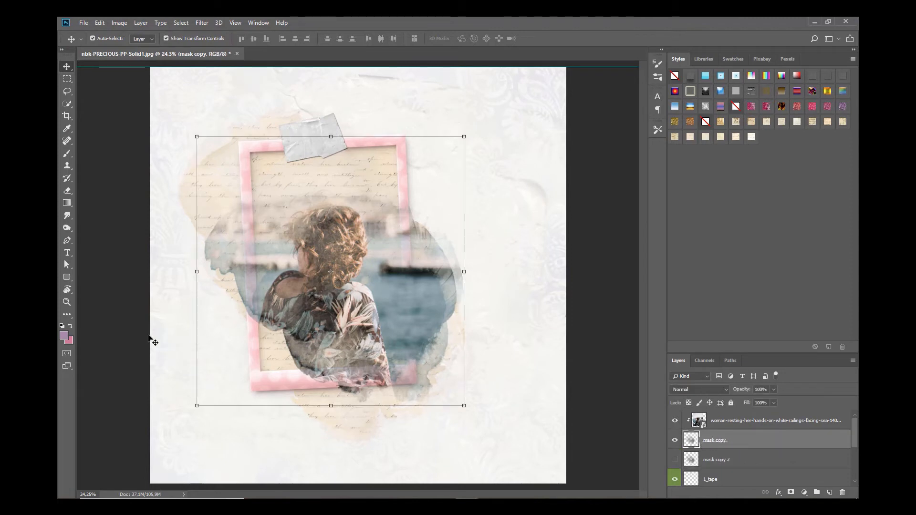
pyautogui.click(62, 326)
pyautogui.click(67, 156)
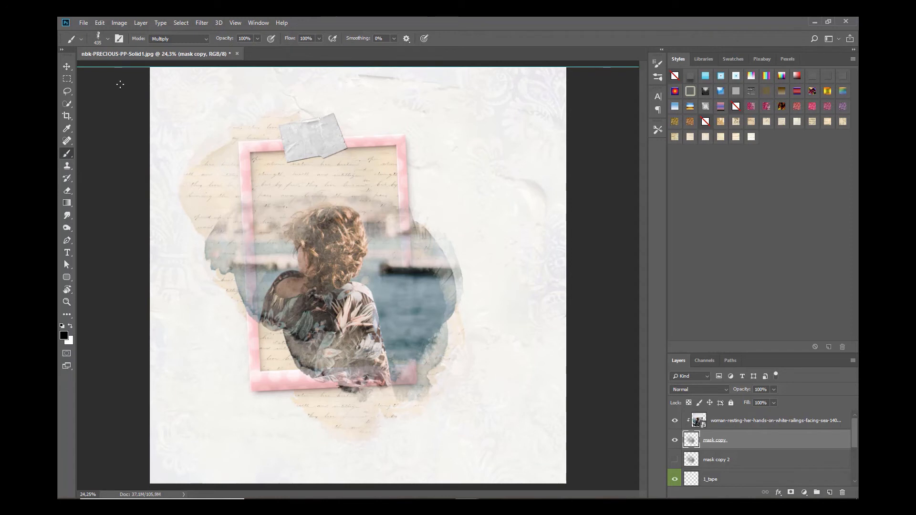
pyautogui.click(108, 38)
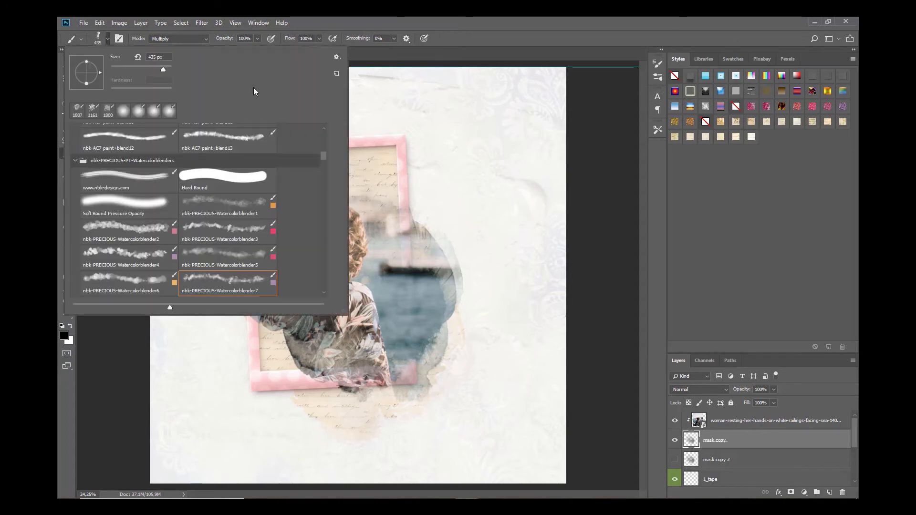
pyautogui.click(123, 112)
pyautogui.click(468, 19)
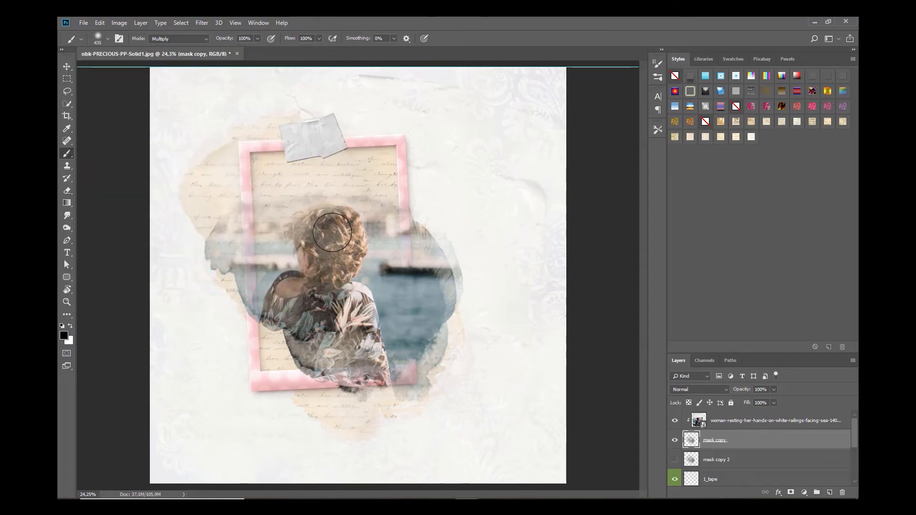
pyautogui.click(258, 39)
pyautogui.moveTo(229, 49); pyautogui.dragTo(229, 49)
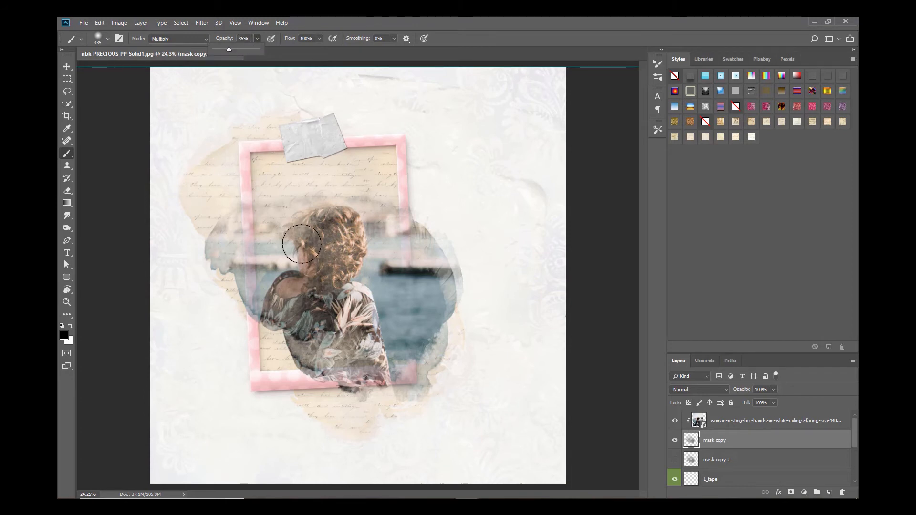
pyautogui.click(273, 325)
pyautogui.click(272, 325)
pyautogui.moveTo(273, 325)
pyautogui.mouseDown()
pyautogui.moveTo(301, 358)
pyautogui.moveTo(278, 324)
pyautogui.moveTo(294, 295)
pyautogui.moveTo(281, 301)
pyautogui.mouseUp()
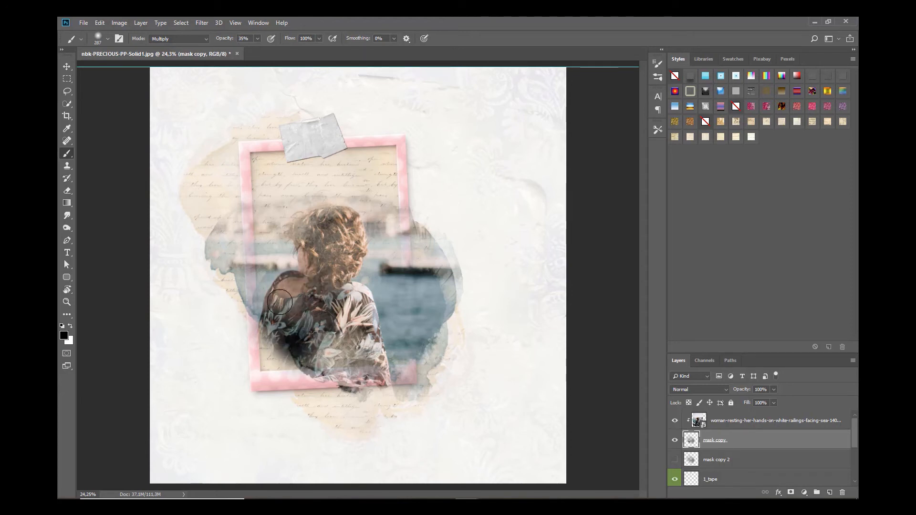
pyautogui.moveTo(301, 370); pyautogui.dragTo(314, 375)
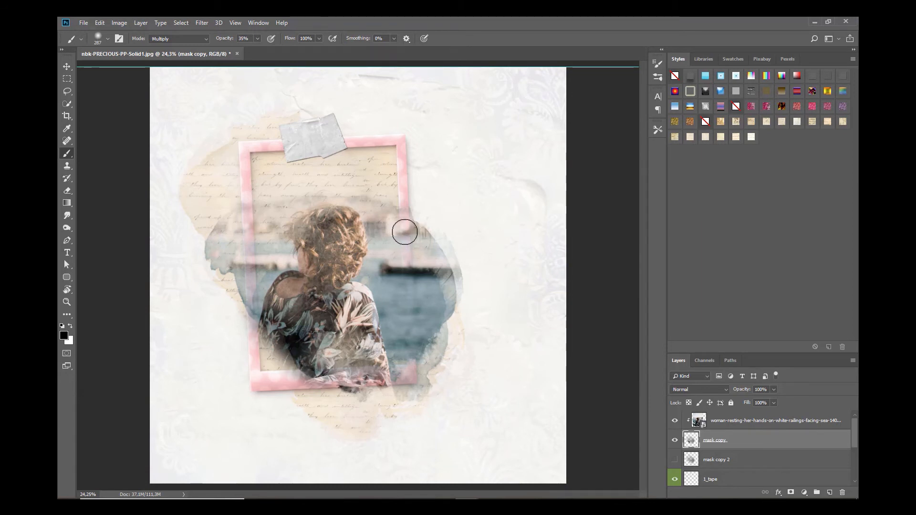
# Erase softly at 50% opacity on the mask copy layer around the dress's lower-left edge and show the mask copy 2 layer for comparison
pyautogui.click(66, 193)
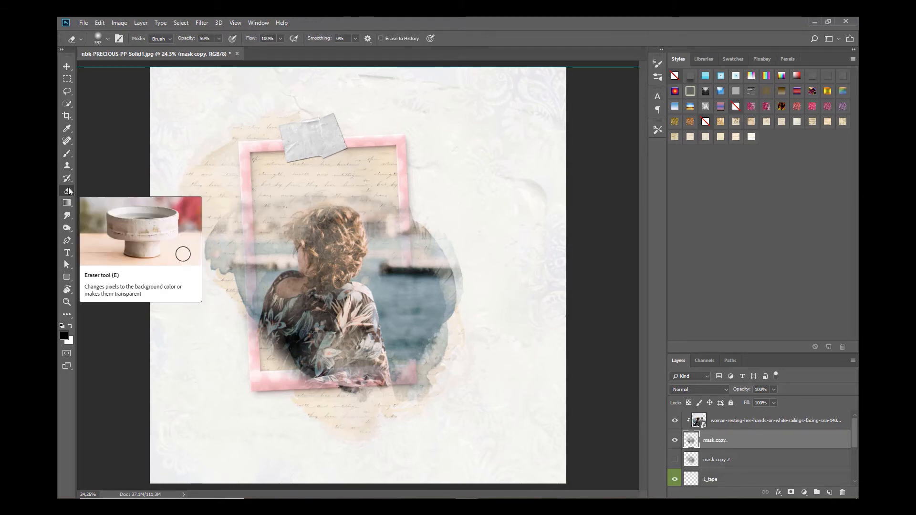
pyautogui.moveTo(299, 325)
pyautogui.mouseDown()
pyautogui.moveTo(276, 332)
pyautogui.moveTo(252, 316)
pyautogui.moveTo(280, 333)
pyautogui.moveTo(296, 368)
pyautogui.moveTo(308, 377)
pyautogui.moveTo(296, 352)
pyautogui.moveTo(331, 387)
pyautogui.moveTo(342, 385)
pyautogui.moveTo(329, 381)
pyautogui.mouseUp()
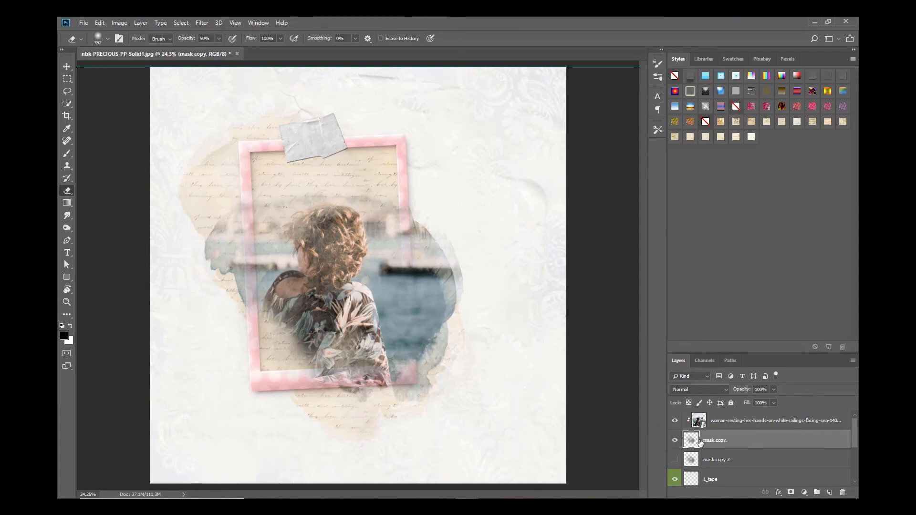
pyautogui.click(675, 460)
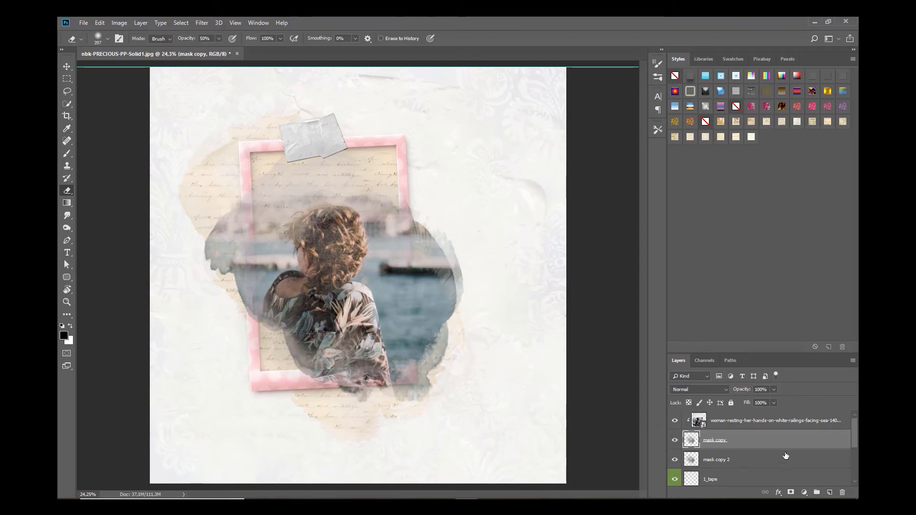
# Delete the mask copy 2 layer and remove the pattern overlay effects from the mask layer
pyautogui.moveTo(738, 462); pyautogui.dragTo(844, 494)
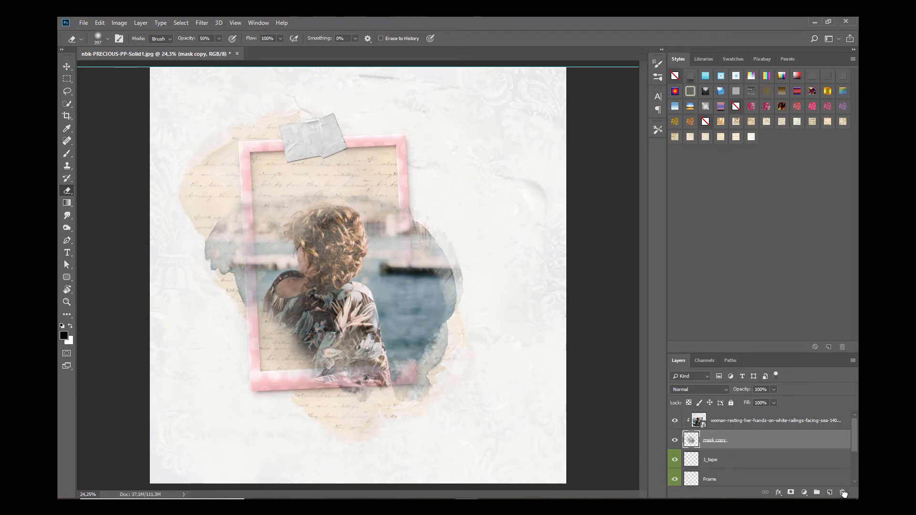
pyautogui.scroll(-5, 723, 477)
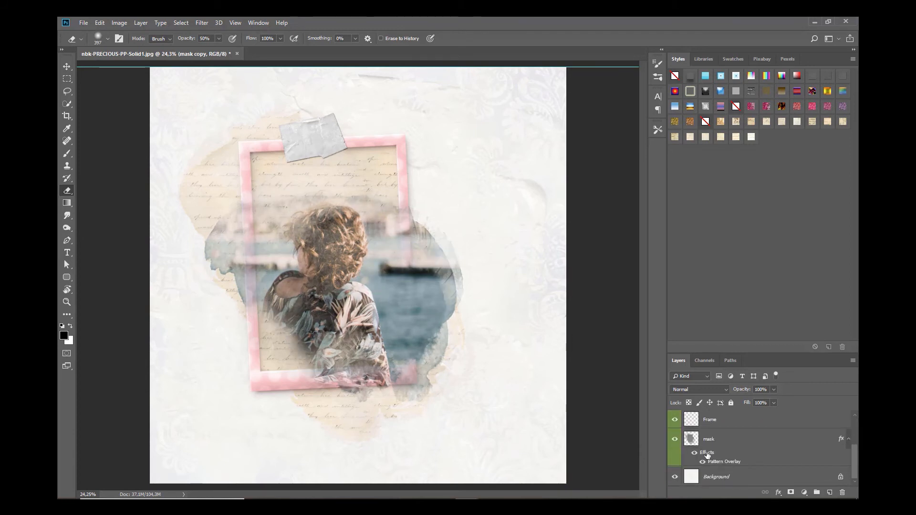
pyautogui.moveTo(705, 456); pyautogui.dragTo(843, 493)
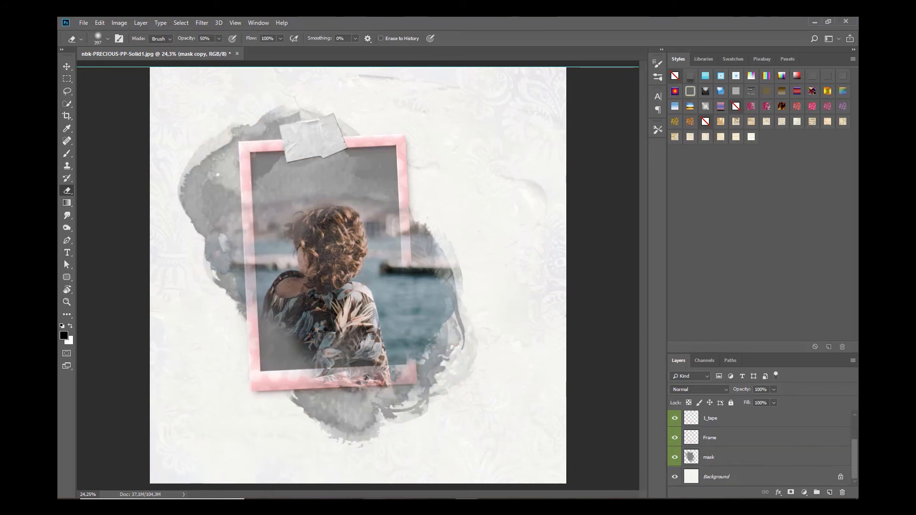
# Switch to Bridge and open nbk-PRECIOUS-PP-Vintage-Gesso9.jpg from the nbk-PRECIOUS-PP-Vintage+Gesso folder in Photoshop
pyautogui.hotkey('alt', 'Tab')
pyautogui.click(489, 94)
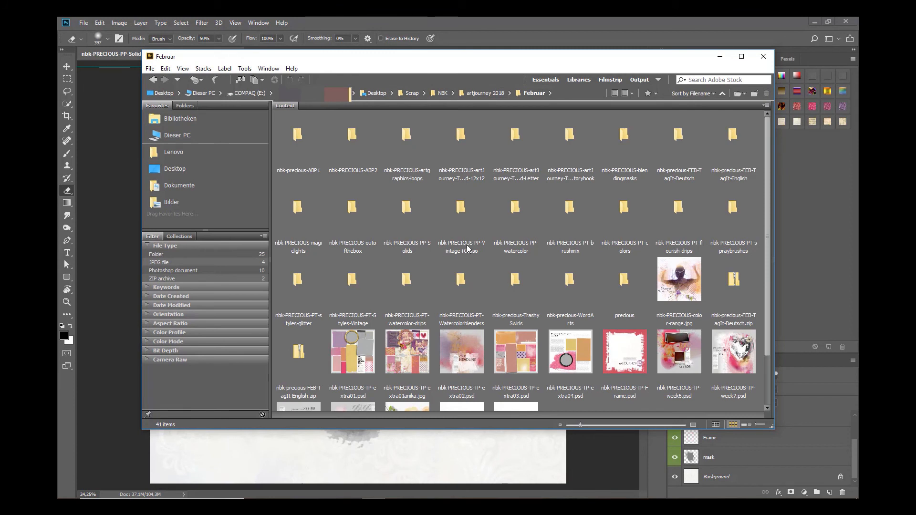
pyautogui.doubleClick(470, 215)
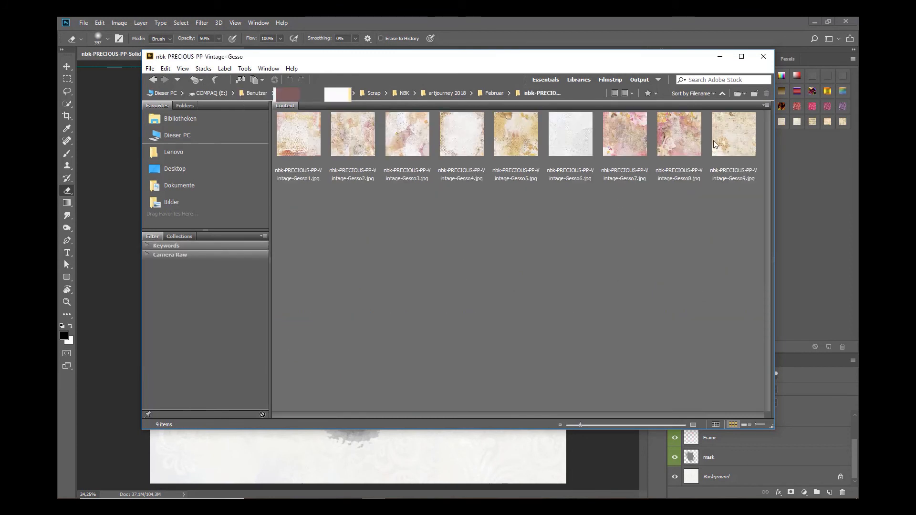
pyautogui.click(723, 145)
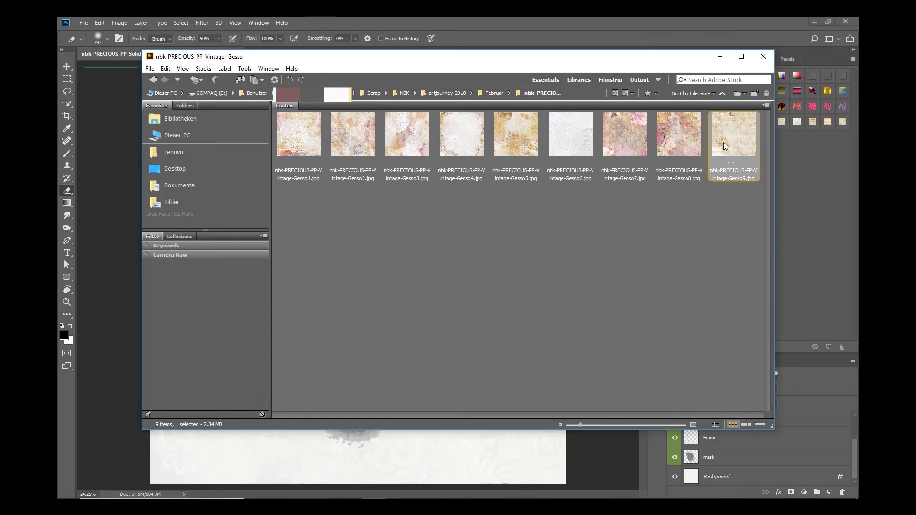
pyautogui.doubleClick(723, 141)
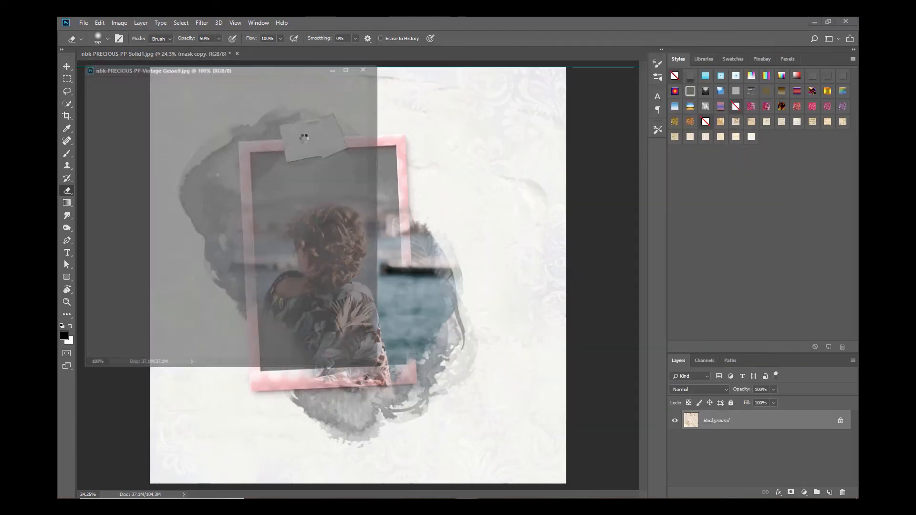
# Copy the vintage paper into the layout document with the Move tool and close the paper's own file
pyautogui.click(69, 69)
pyautogui.moveTo(213, 153); pyautogui.dragTo(370, 83)
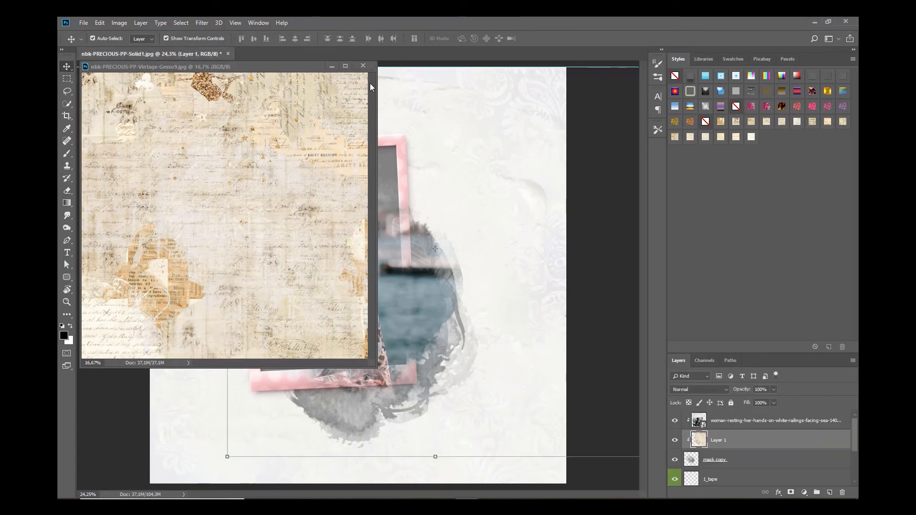
pyautogui.click(363, 66)
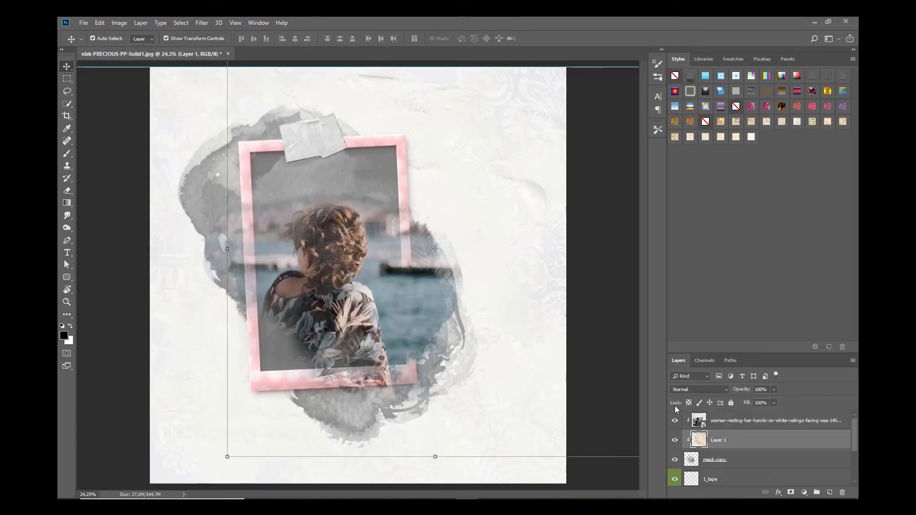
# Unclip the vintage paper layer, move it between the Frame and mask layers, and clip the woman photo back to mask copy
pyautogui.scroll(-2, 745, 456)
pyautogui.scroll(2, 749, 458)
pyautogui.keyDown('alt'); pyautogui.click(718, 446); pyautogui.keyUp('alt')
pyautogui.scroll(-3, 759, 449)
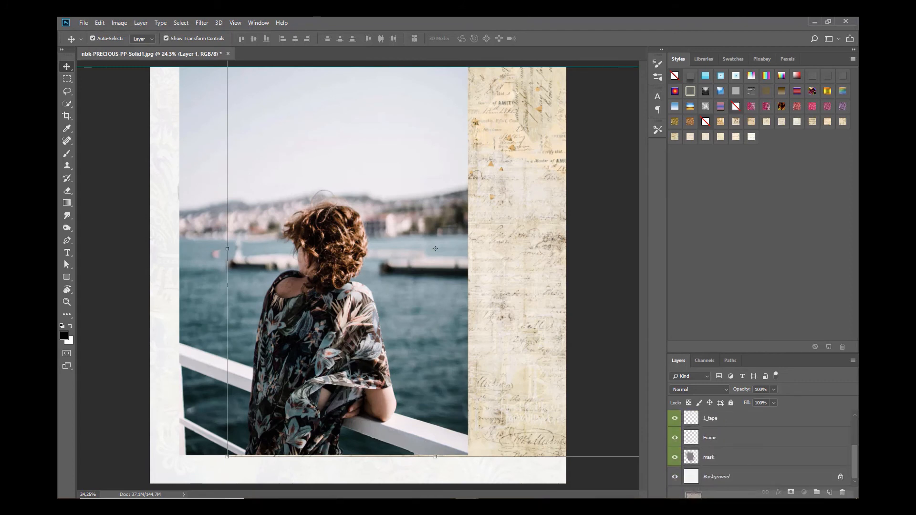
pyautogui.moveTo(694, 494); pyautogui.dragTo(695, 448)
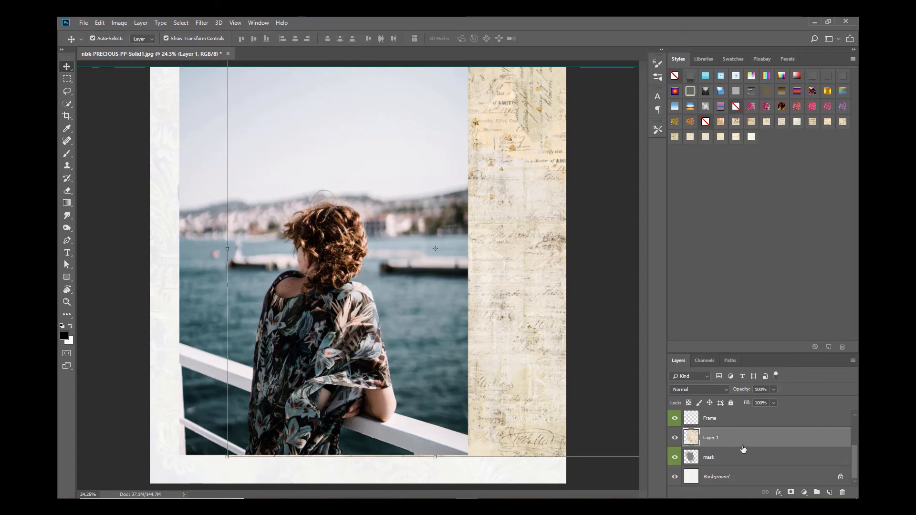
pyautogui.scroll(3, 748, 453)
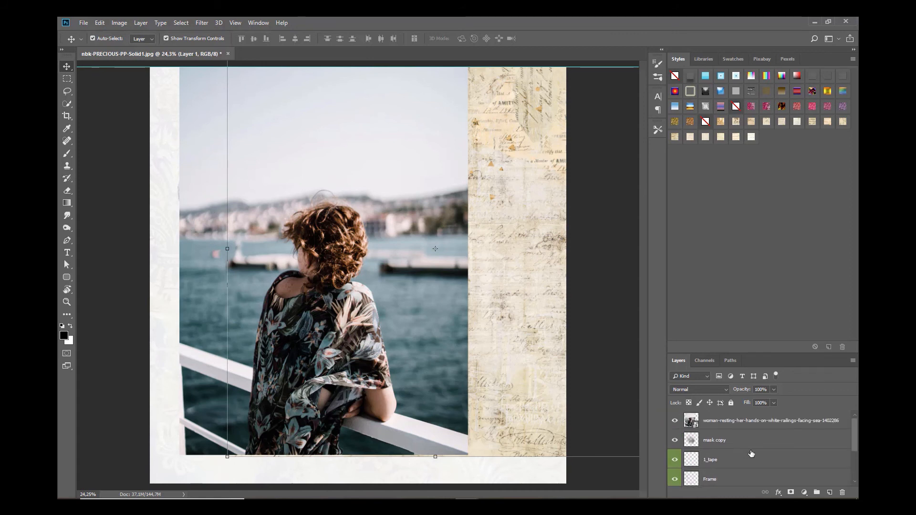
pyautogui.keyDown('alt'); pyautogui.click(709, 431); pyautogui.keyUp('alt')
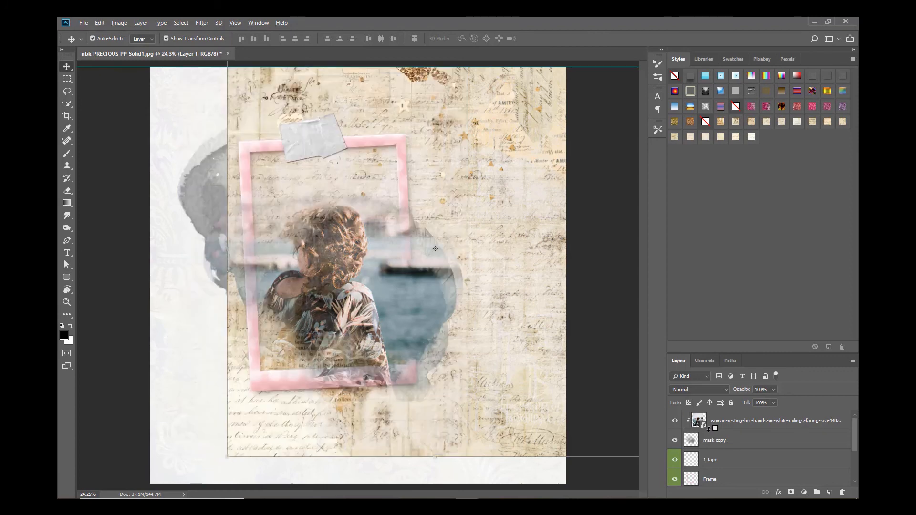
# Clip the vintage paper layer to the mask layer beneath it
pyautogui.scroll(-2, 715, 448)
pyautogui.scroll(-1, 714, 452)
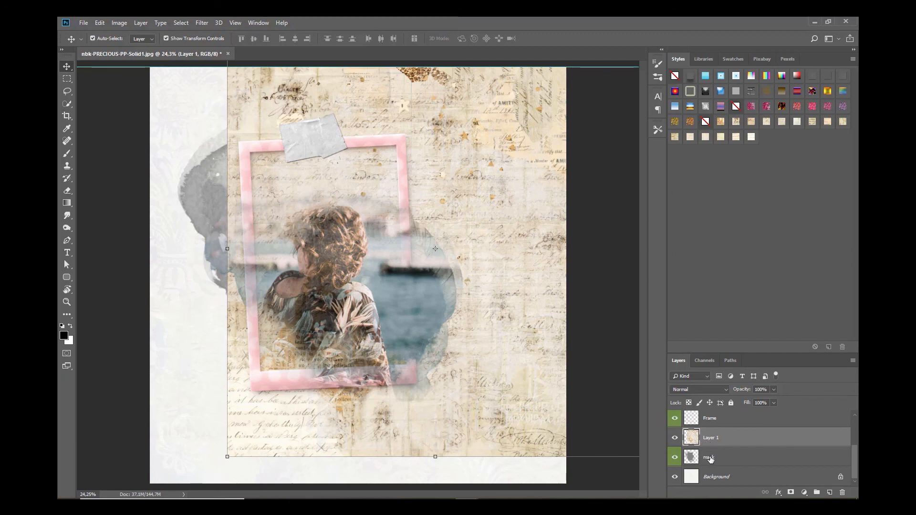
pyautogui.keyDown('alt'); pyautogui.click(710, 447); pyautogui.keyUp('alt')
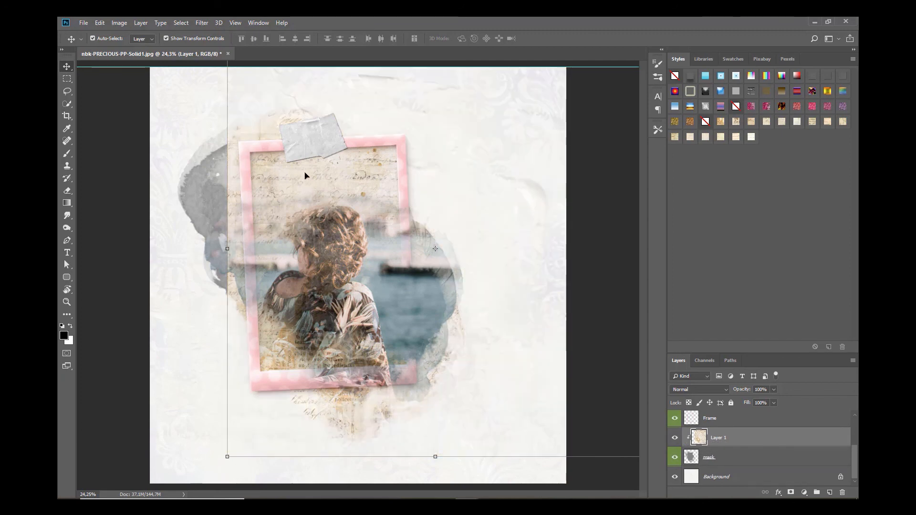
pyautogui.moveTo(306, 177)
pyautogui.mouseDown()
pyautogui.moveTo(274, 175)
pyautogui.moveTo(298, 175)
pyautogui.mouseUp()
pyautogui.click(99, 22)
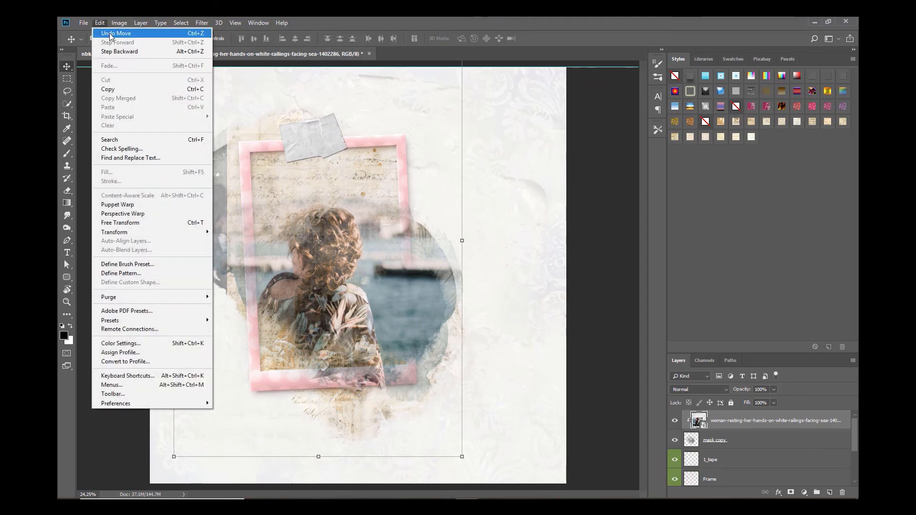
pyautogui.click(115, 32)
# Scale the vintage paper layer to 91.42% and reposition it to fill the mask's upper-left paint area
pyautogui.click(269, 129)
pyautogui.moveTo(269, 129); pyautogui.dragTo(158, 155)
pyautogui.moveTo(531, 484); pyautogui.dragTo(498, 448)
pyautogui.moveTo(225, 184); pyautogui.dragTo(186, 172)
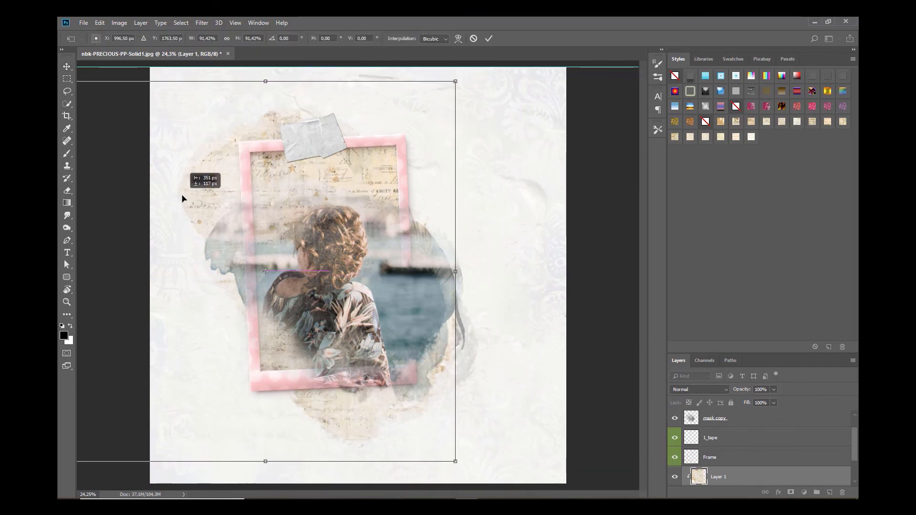
pyautogui.click(489, 38)
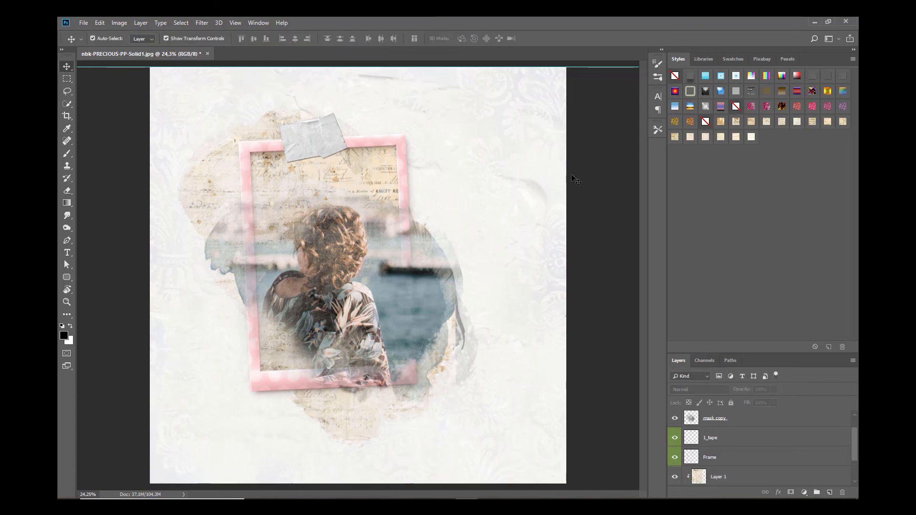